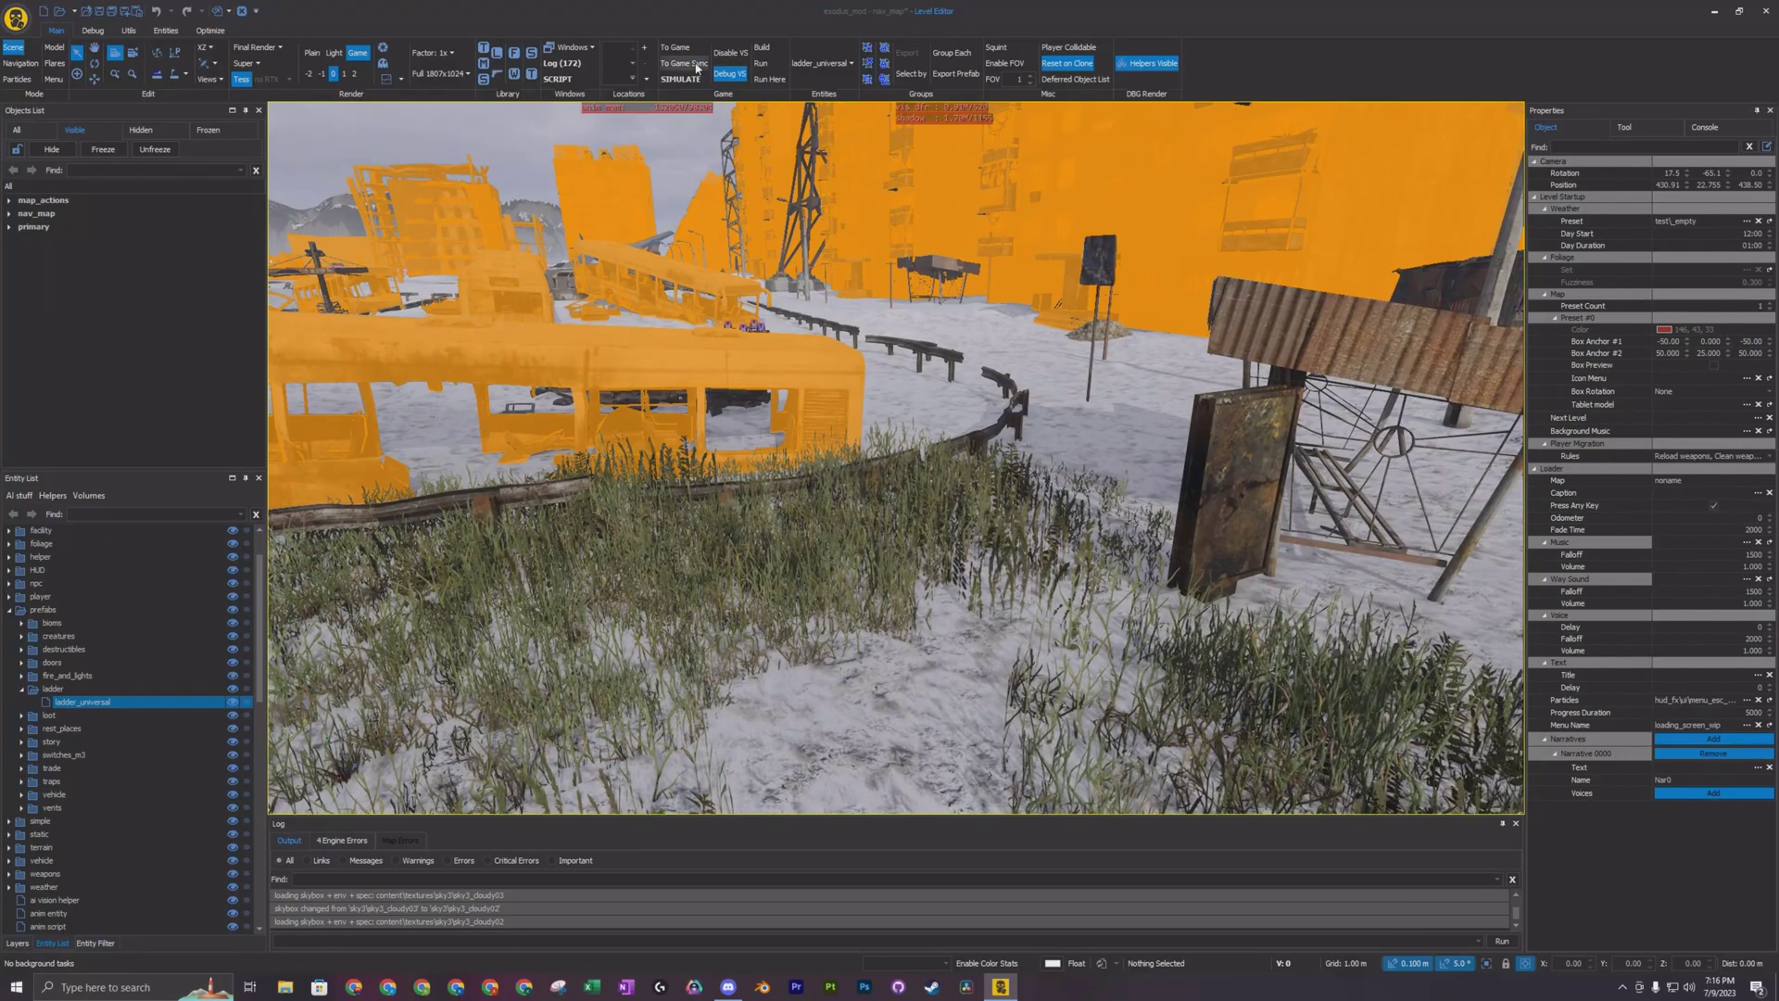
Step: Play-test the level with game sync and decline highlighting the critical errors in the log on exit
left_click(695, 64)
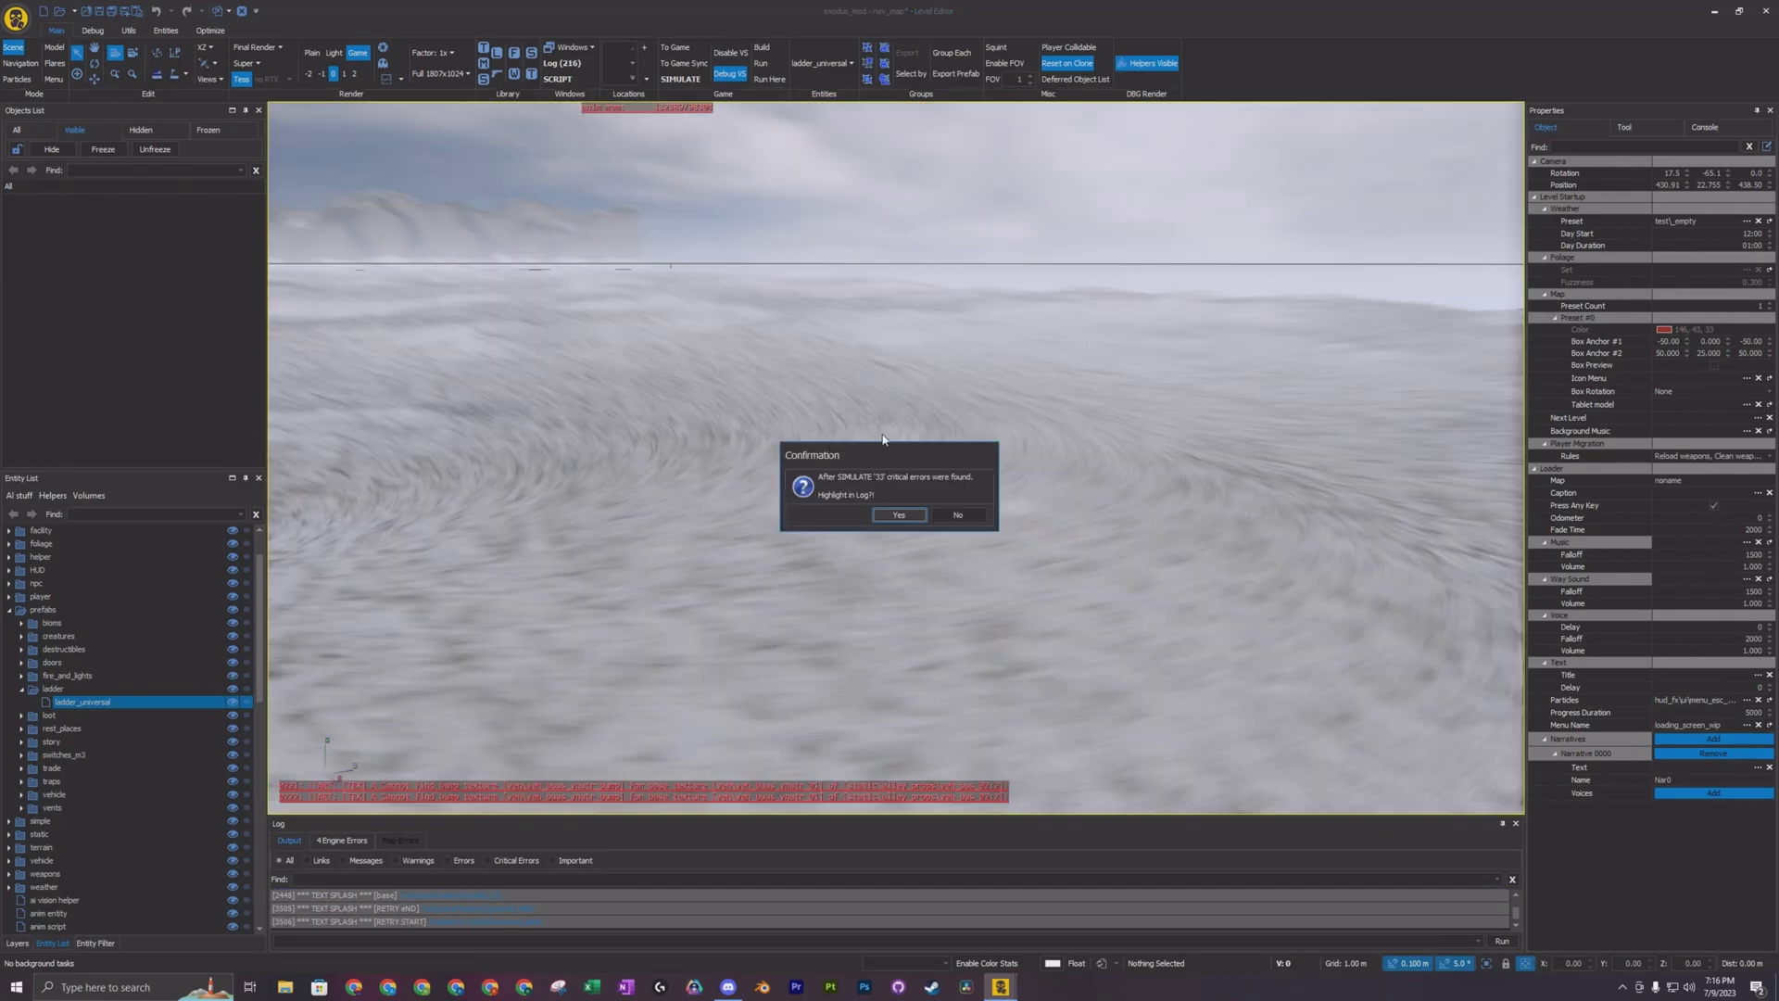
left_click(955, 517)
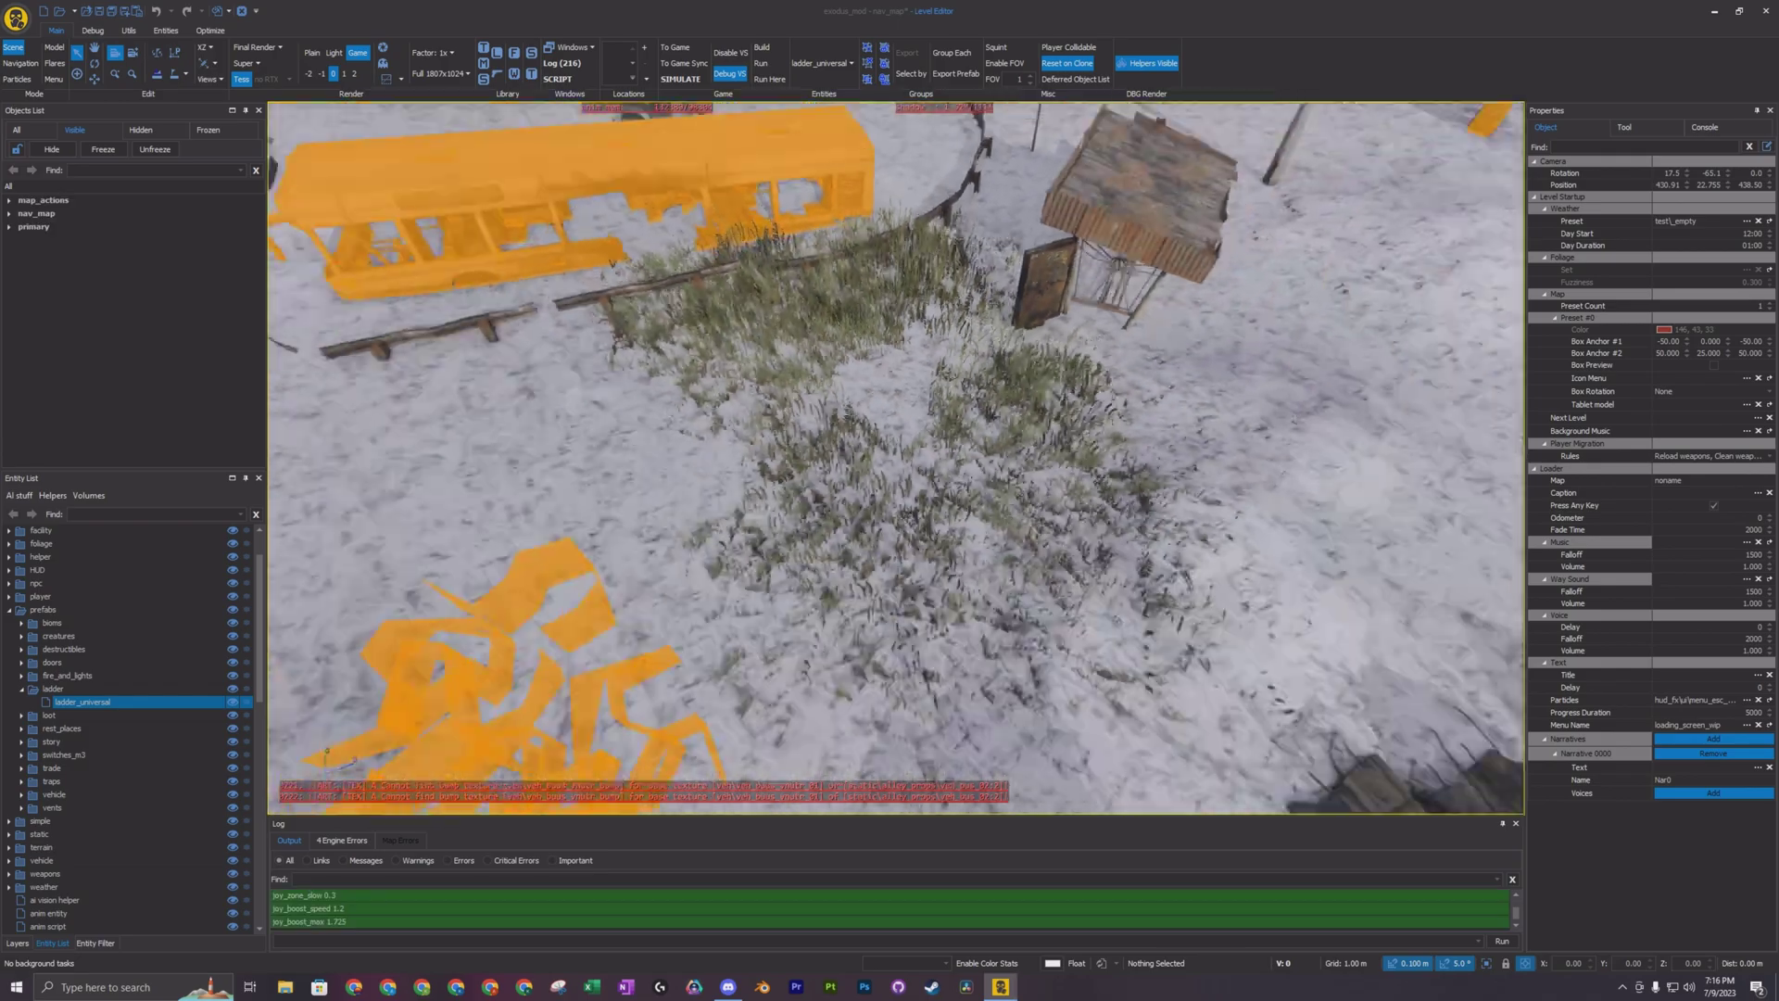
Step: Collapse the prefabs folder, search the entity list for VENT and select the vent_ground prefab
right_click_drag(846, 413, 893, 552)
key("w")
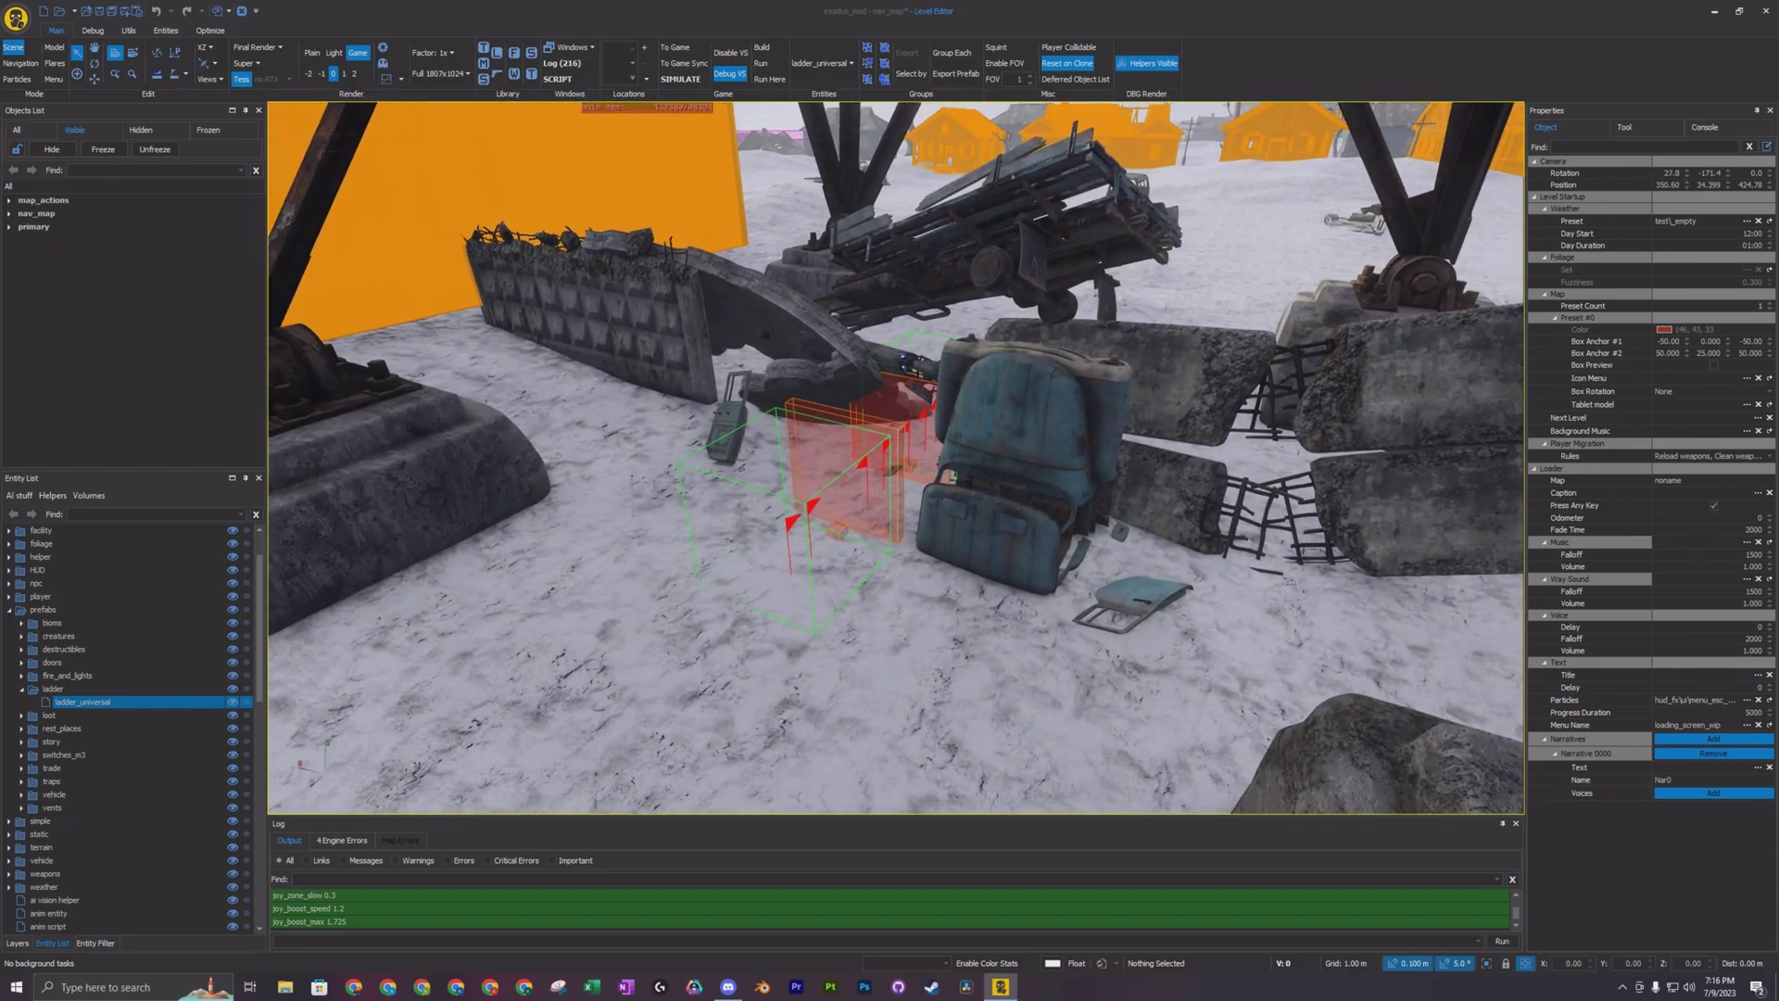
key("s")
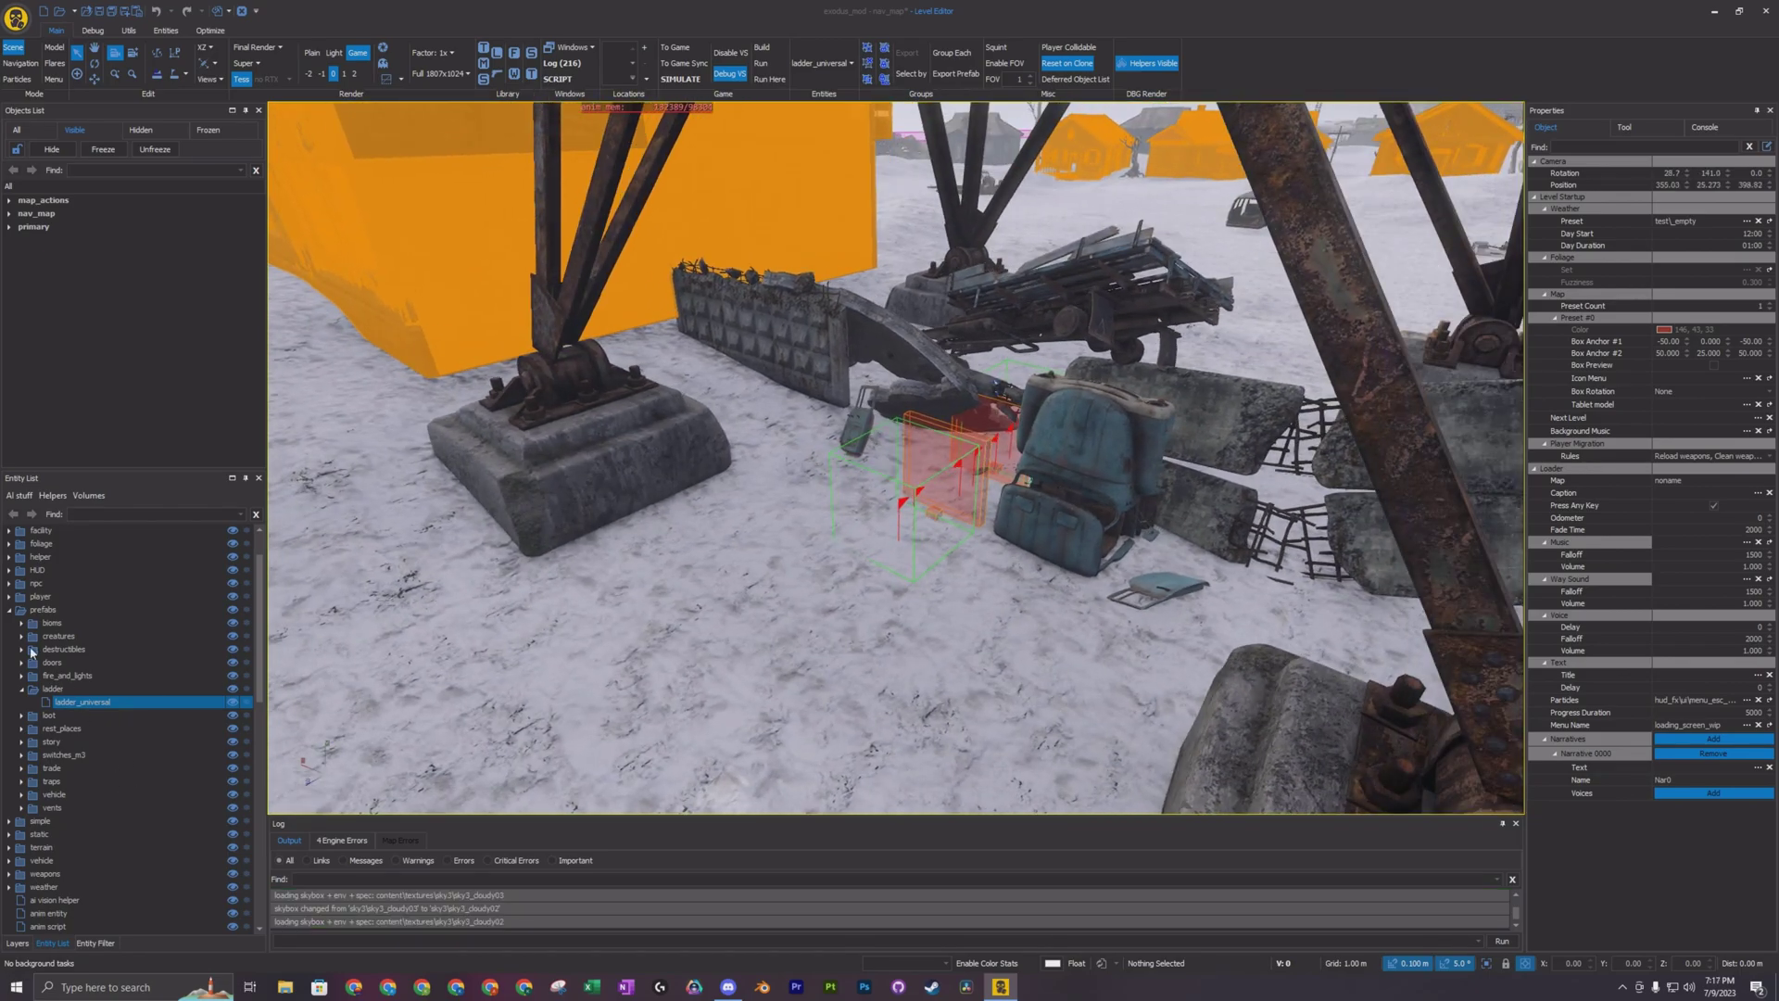
left_click(10, 611)
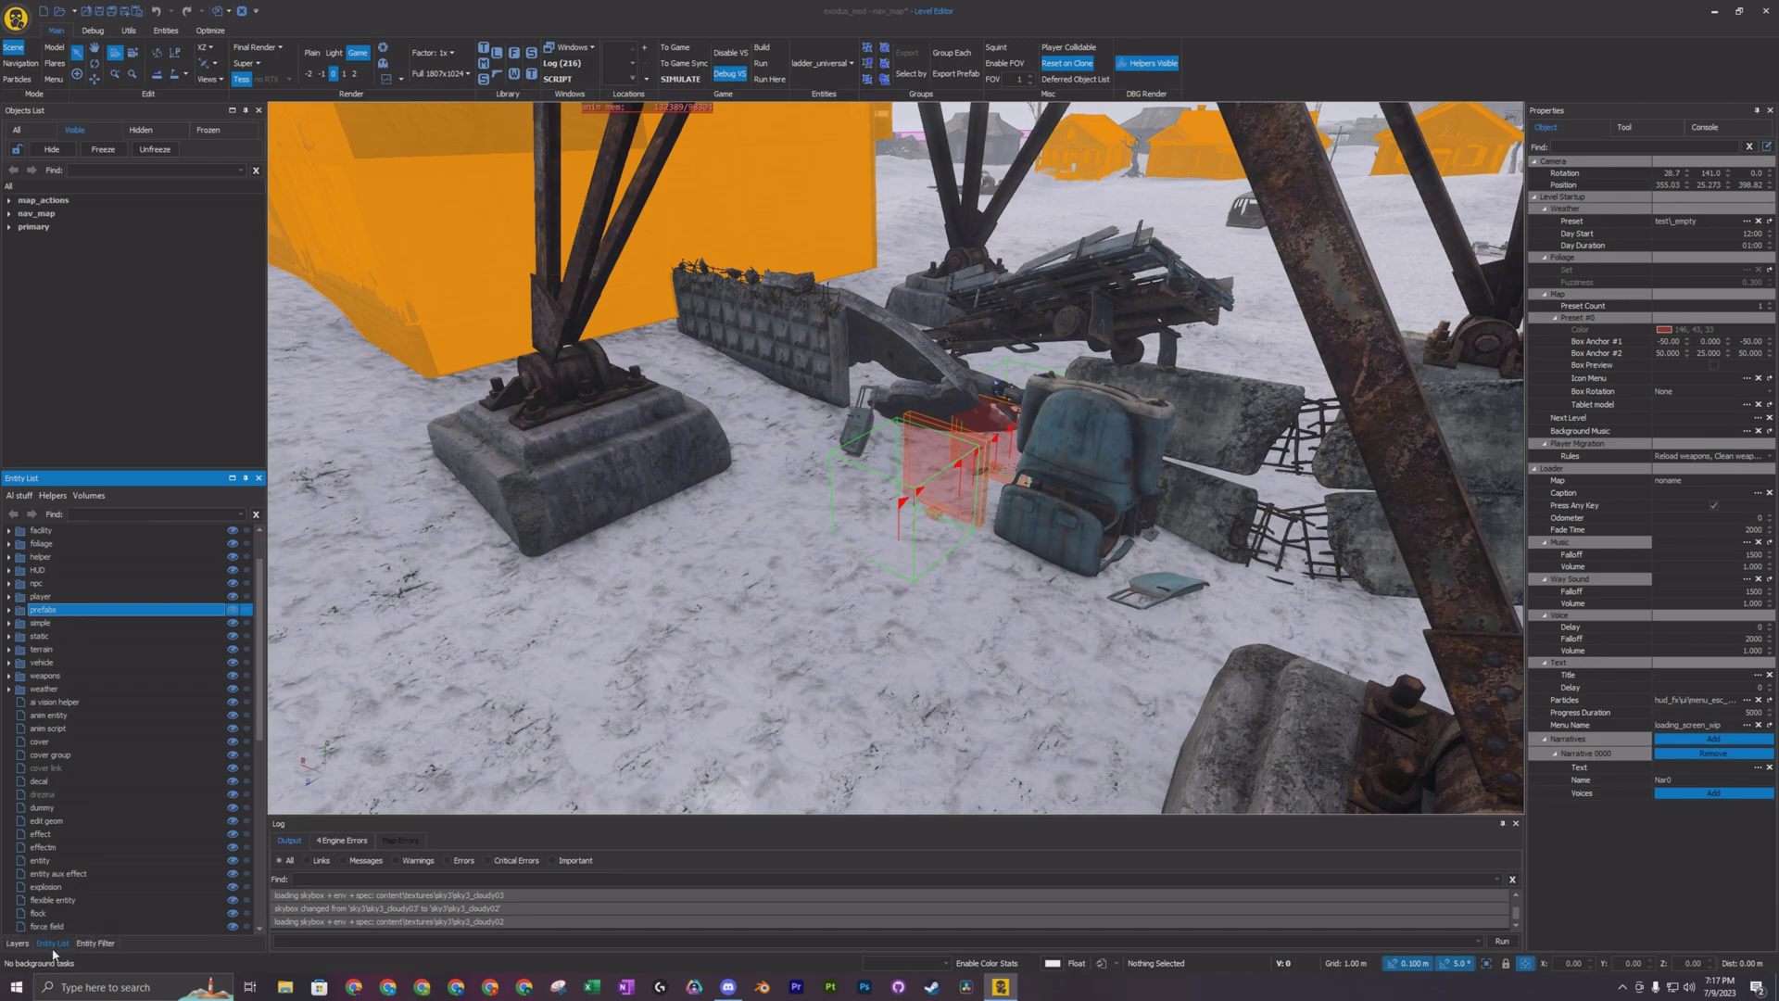
left_click(104, 516)
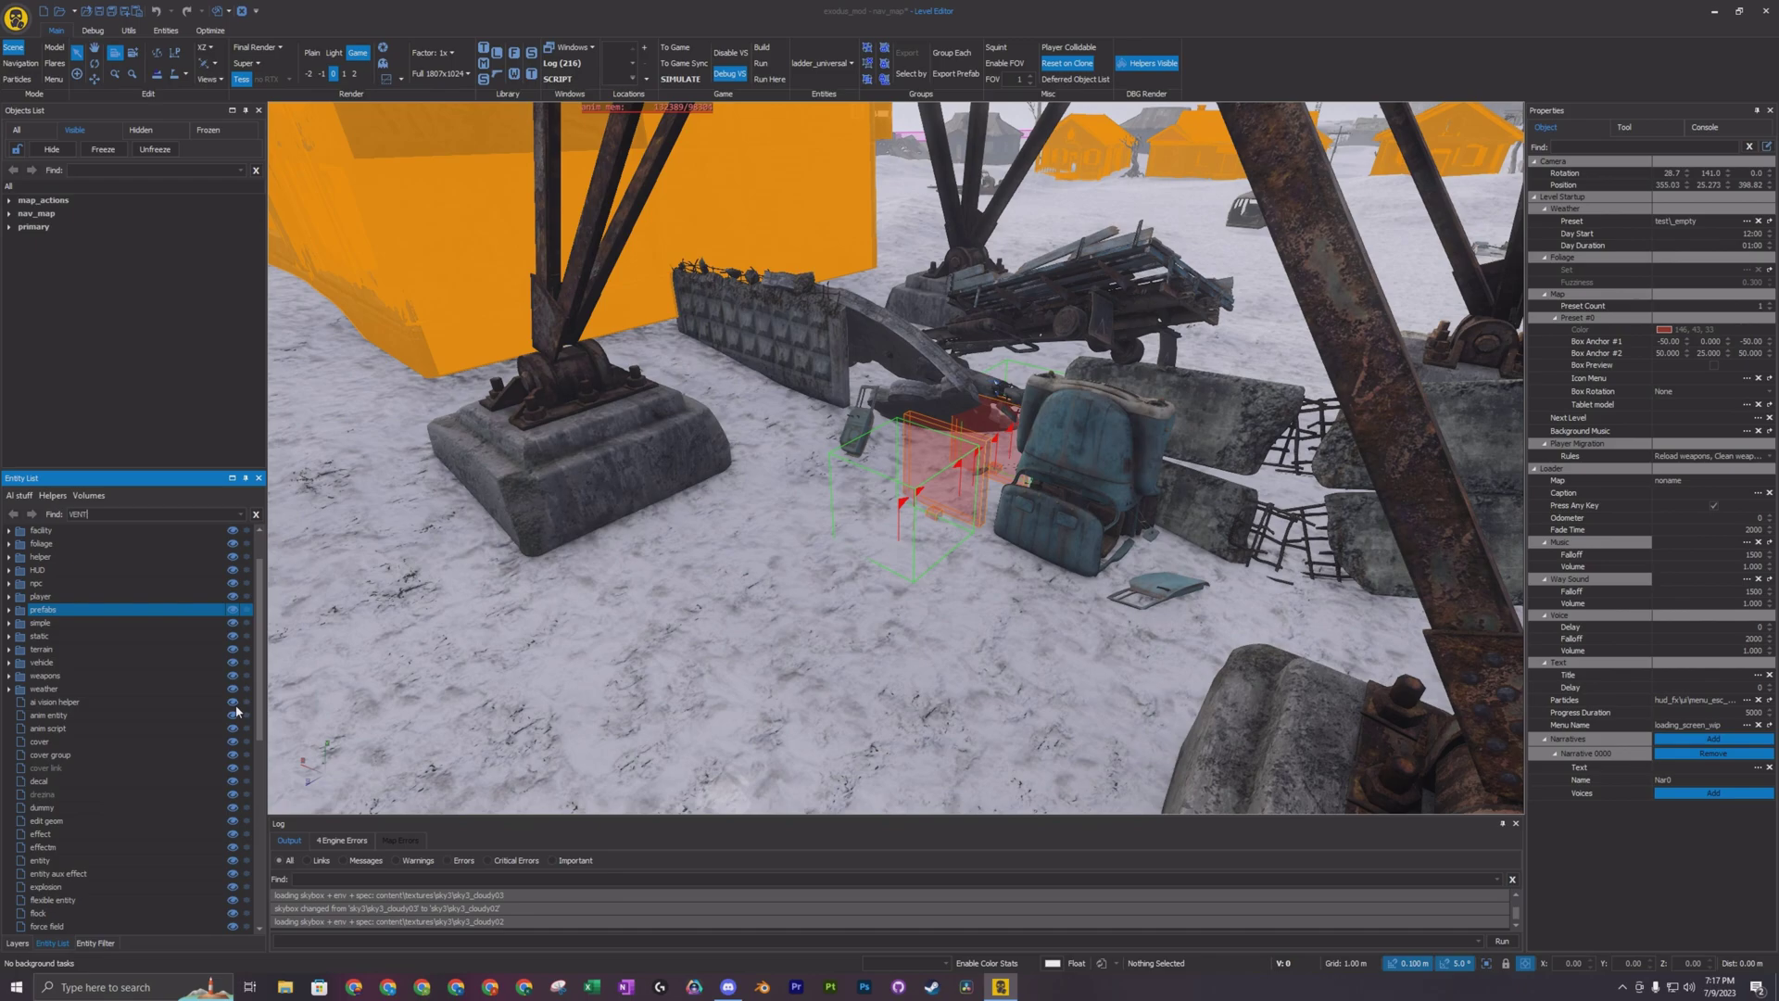
key("Return")
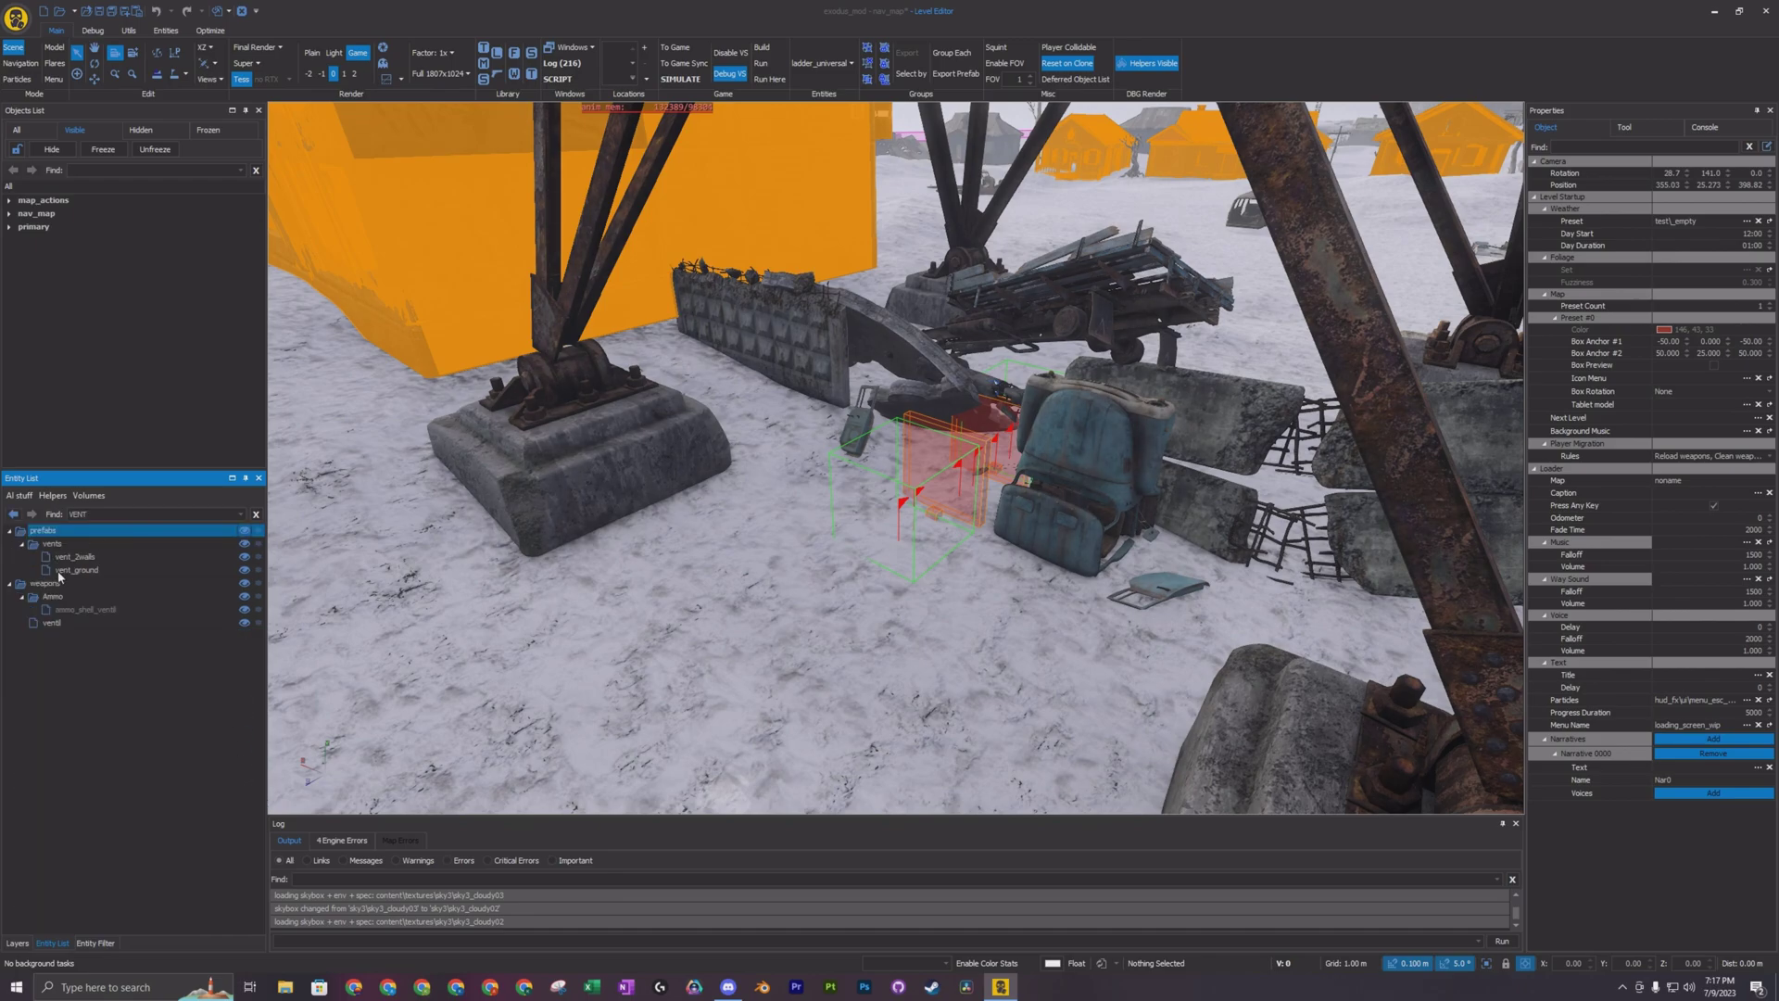
left_click(96, 571)
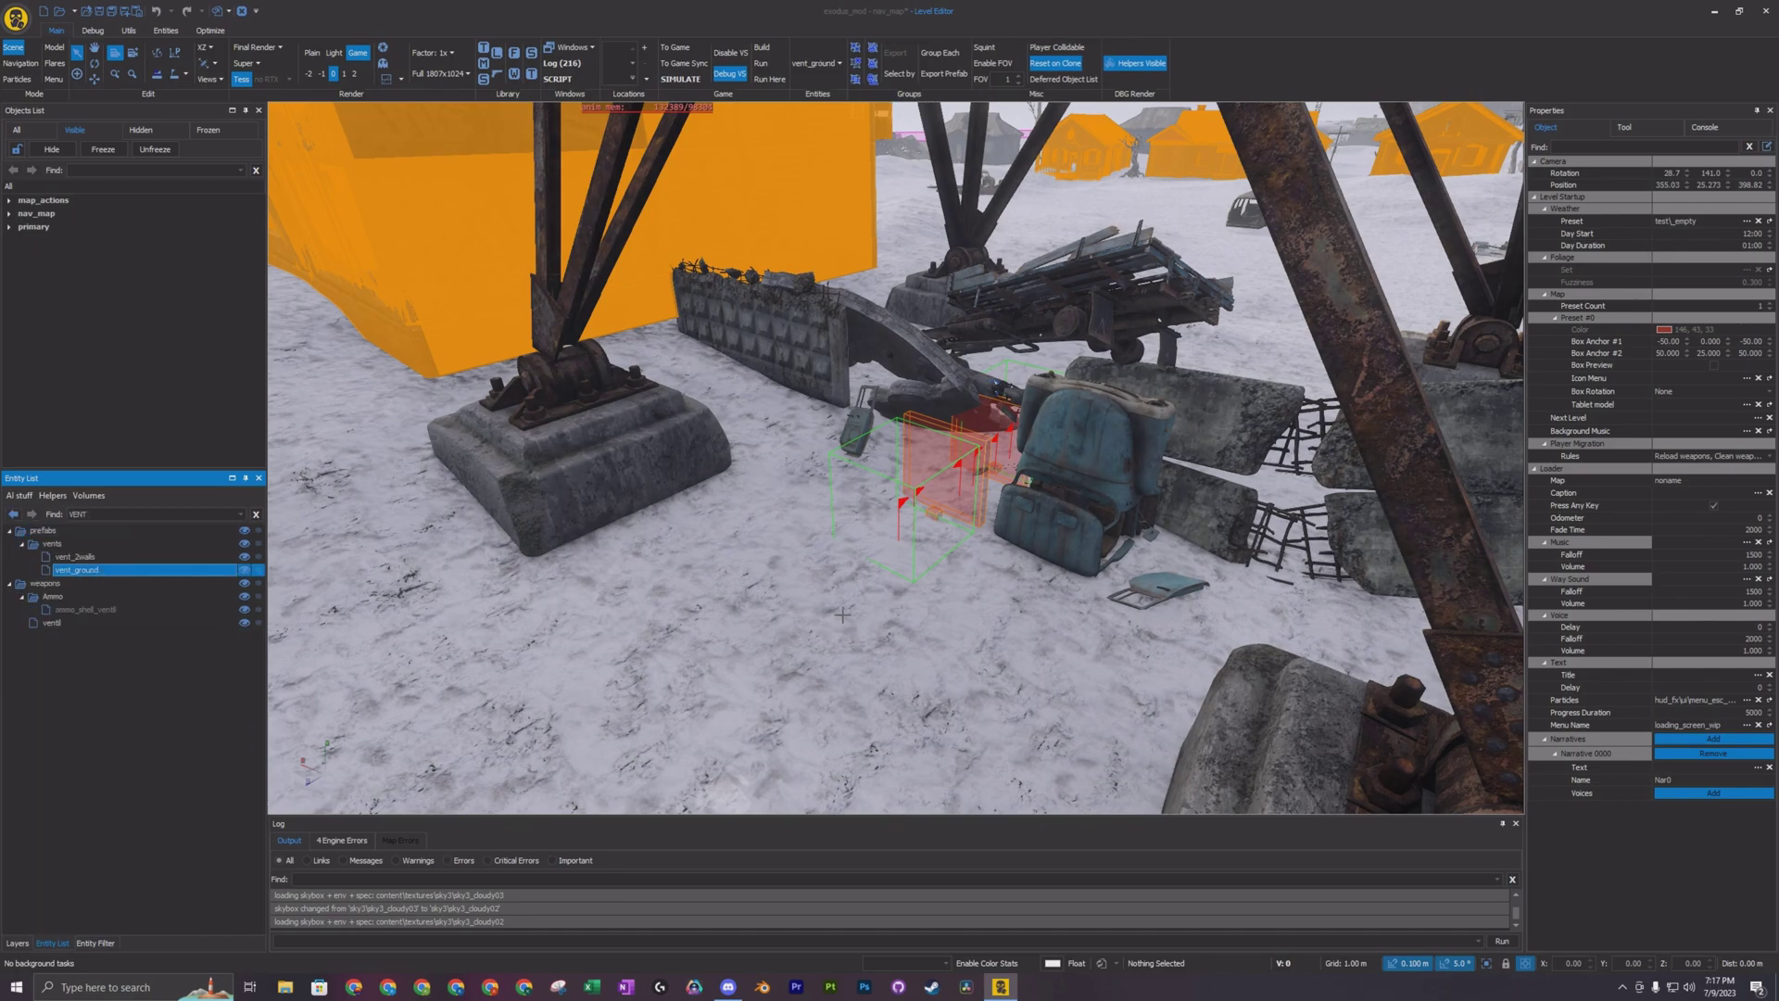
Step: Select the vent_ground object placed beside the wrecked blue vehicle and examine its zones and exposed properties
key("f")
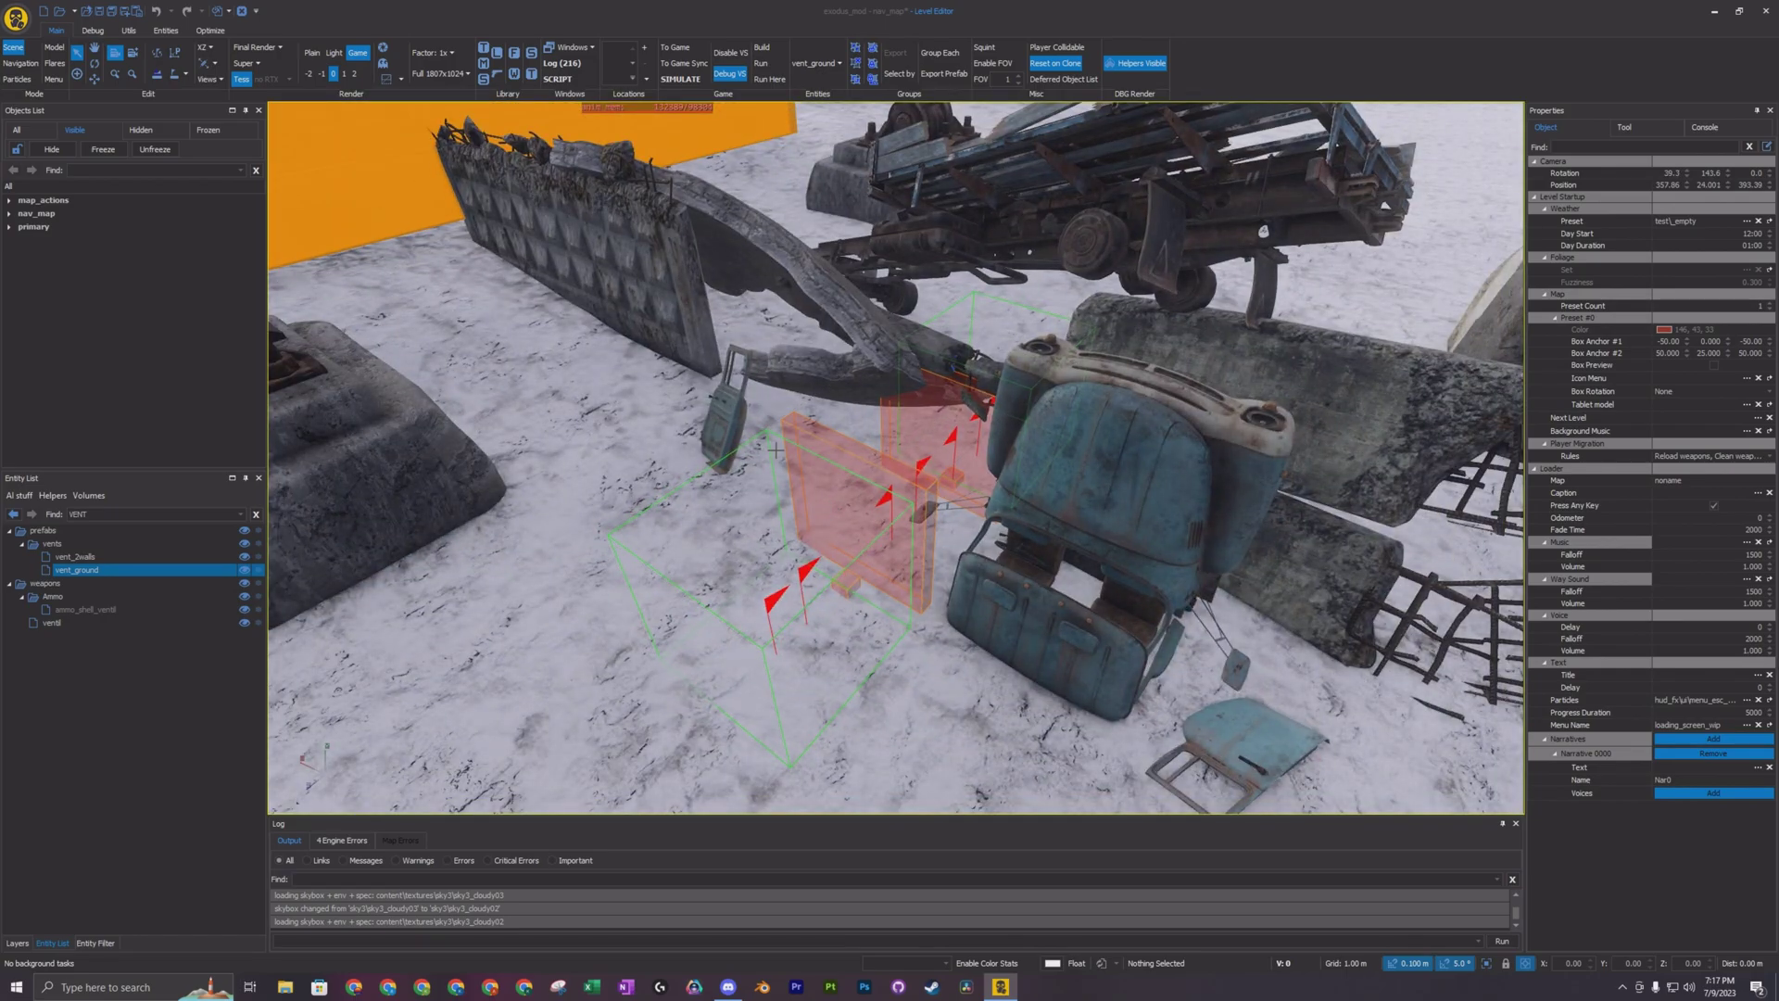
left_click(789, 443)
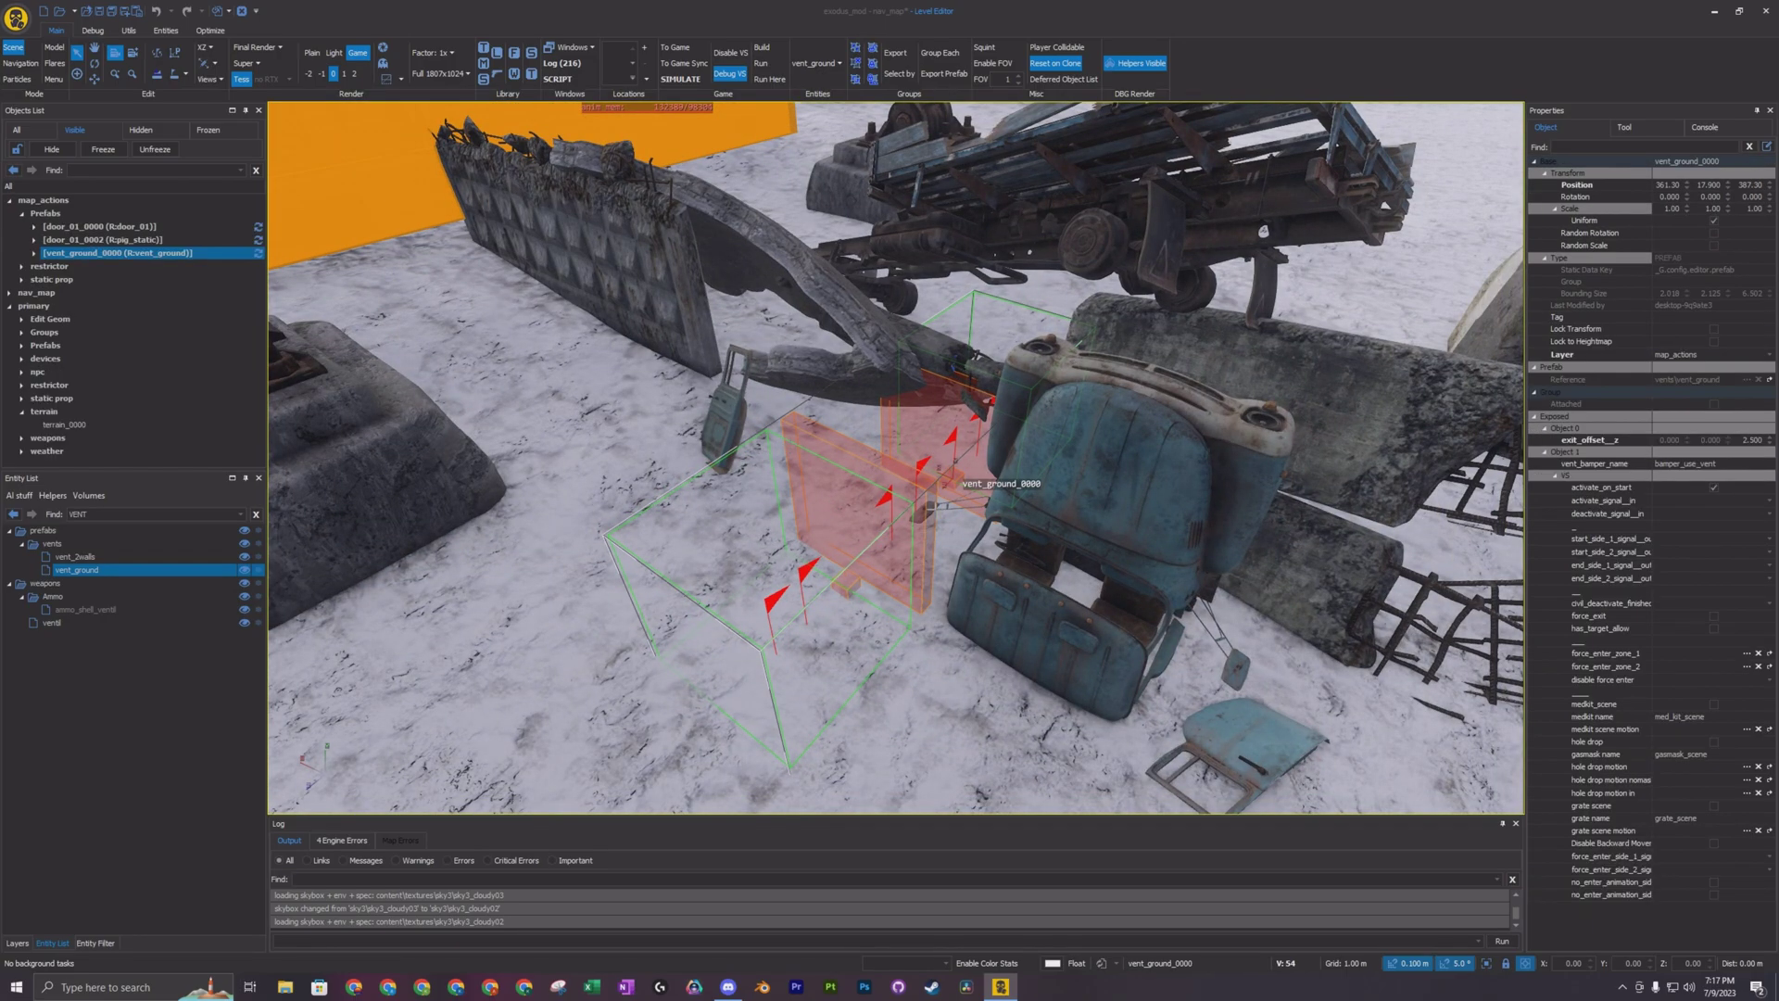
right_click_drag(868, 544, 867, 500)
mouse_move(1077, 449)
right_mouse_down()
mouse_move(955, 459)
mouse_move(1077, 449)
right_mouse_up()
right_click_drag(896, 458, 760, 496)
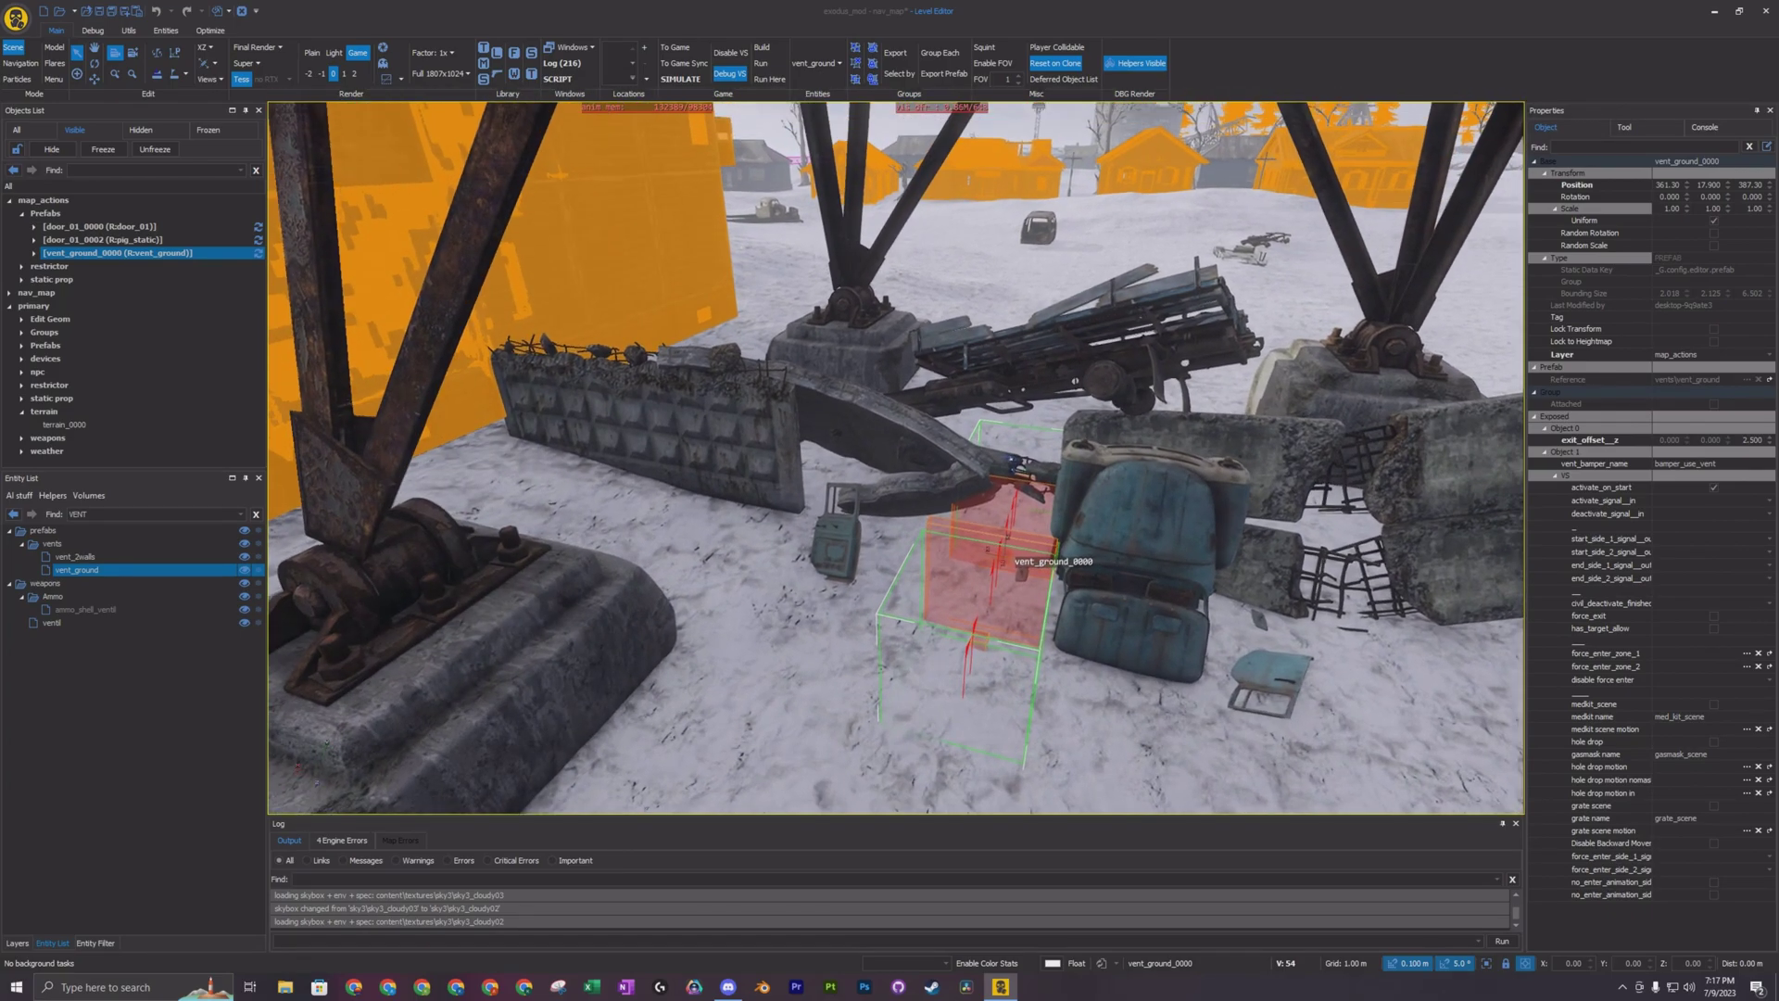
right_click_drag(903, 434, 927, 500)
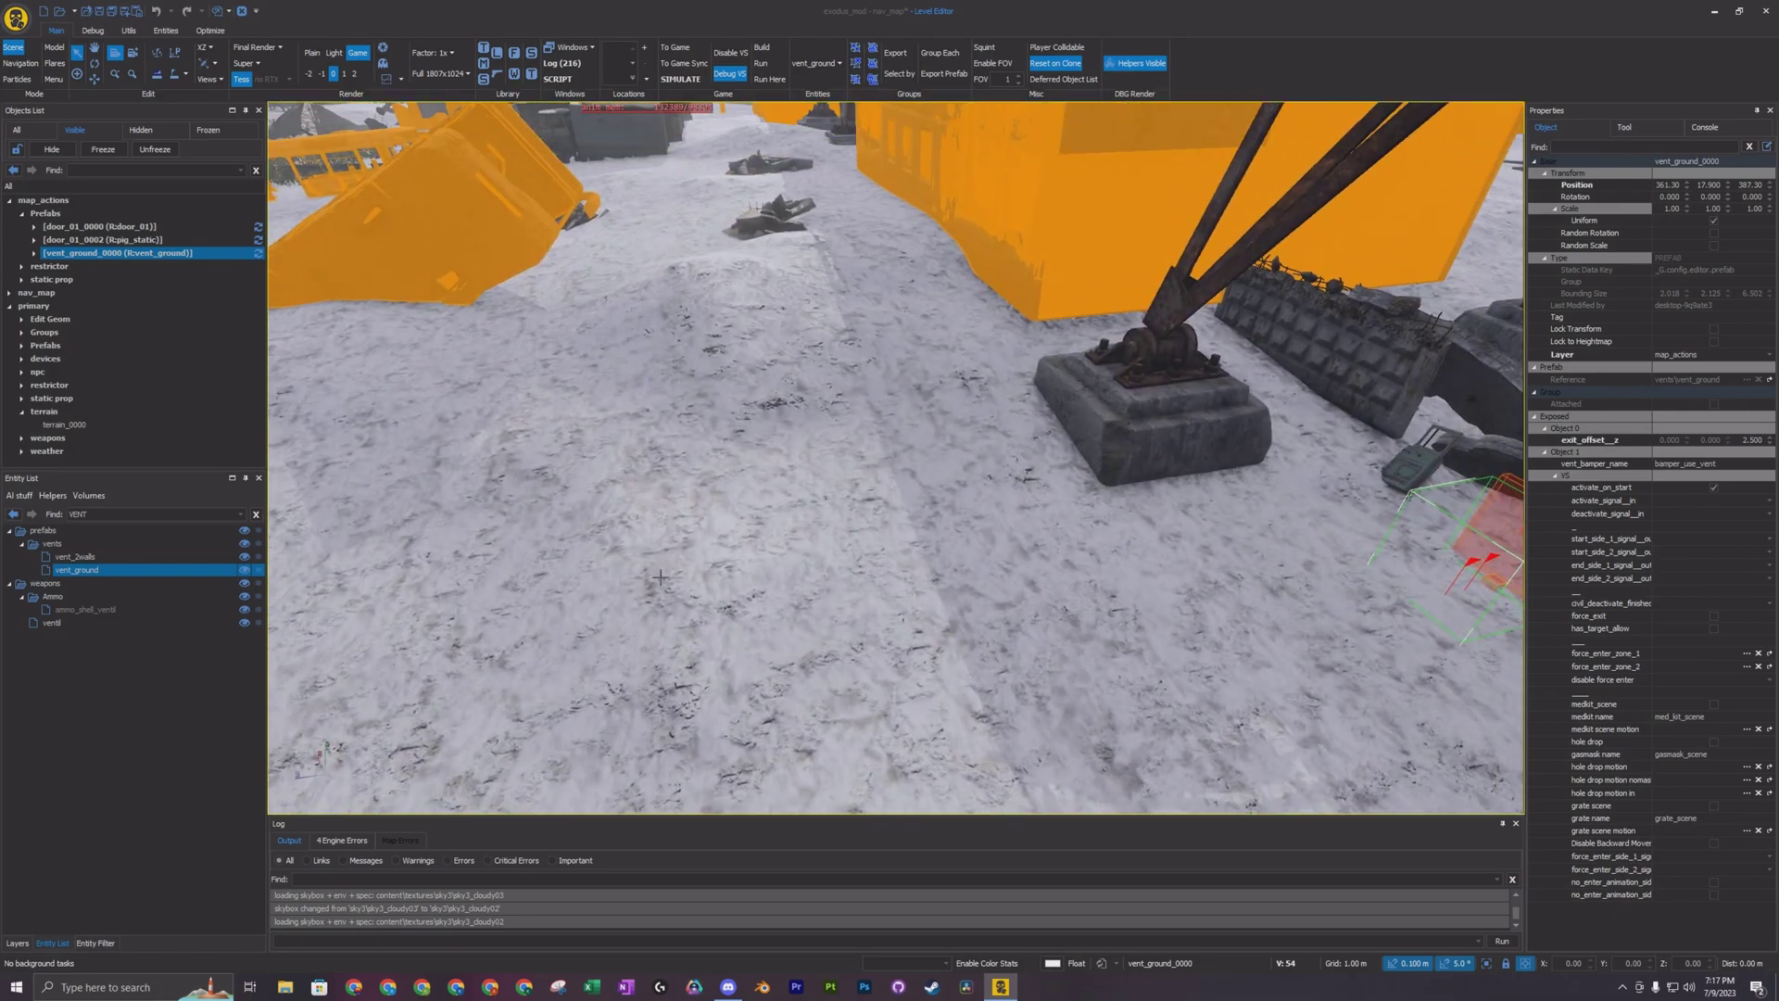
Step: Place a vent_ground prefab on the open snow to examine its entry zones, and undo the placement
left_click_drag(97, 574, 841, 533)
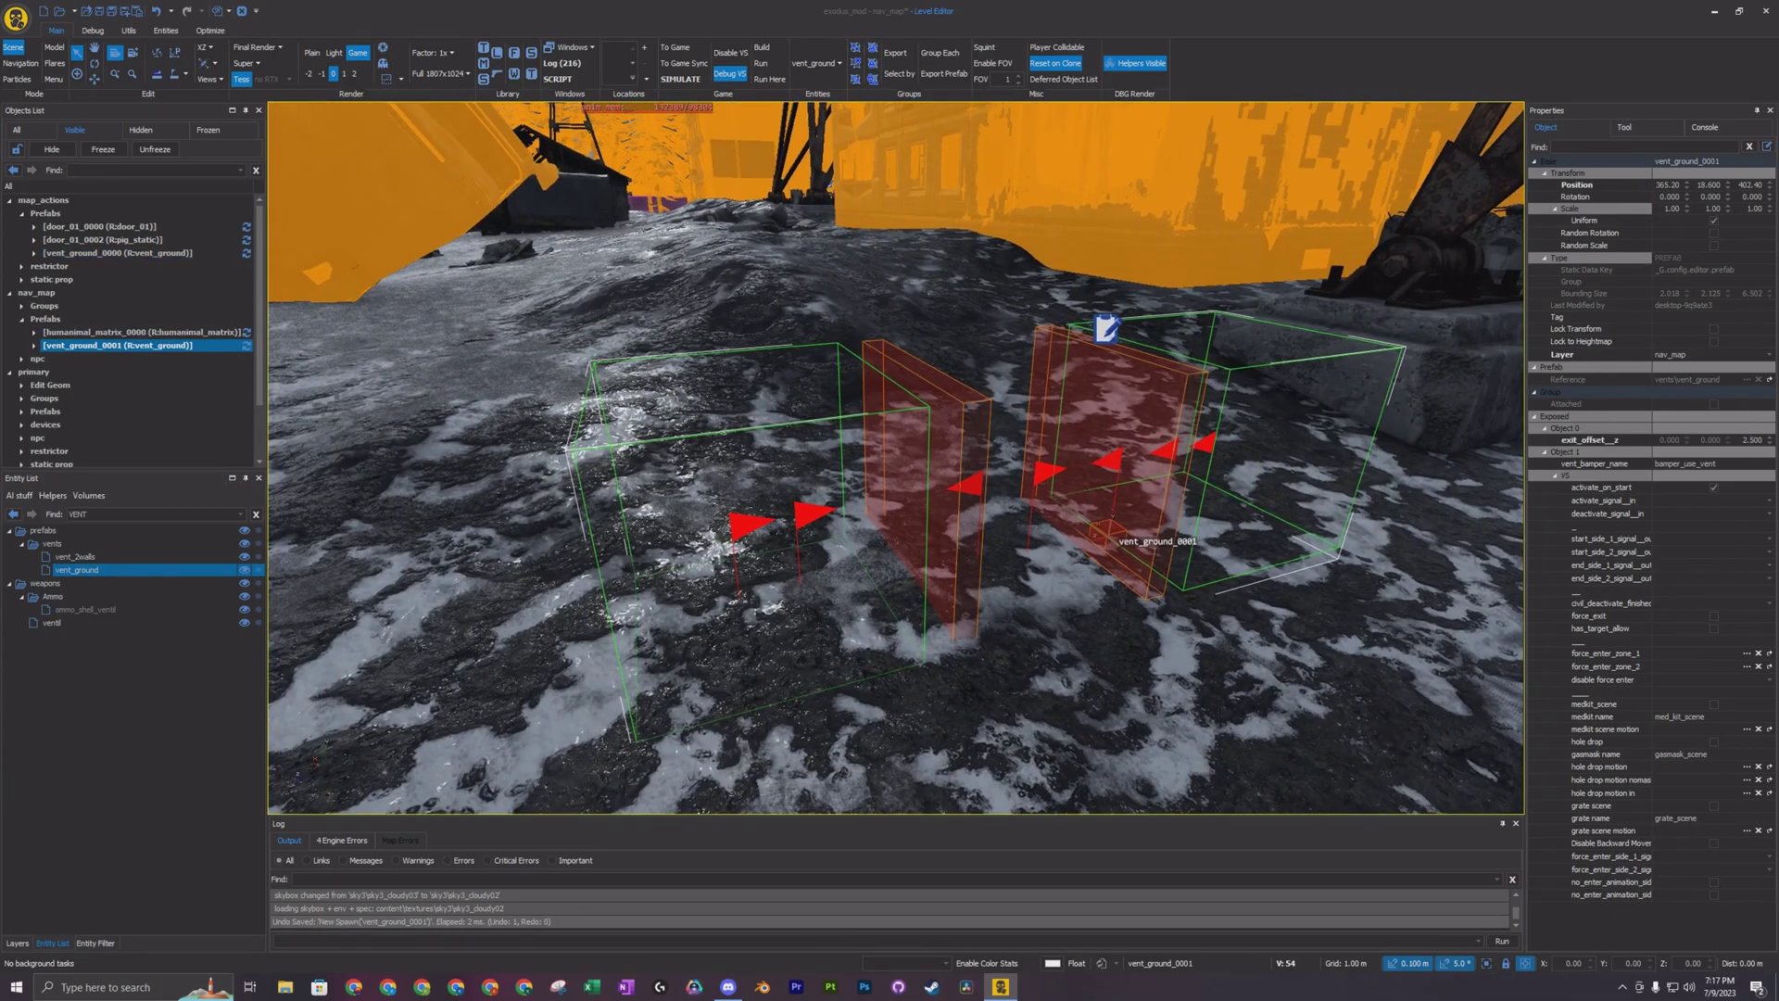
right_click_drag(1173, 403, 1074, 388)
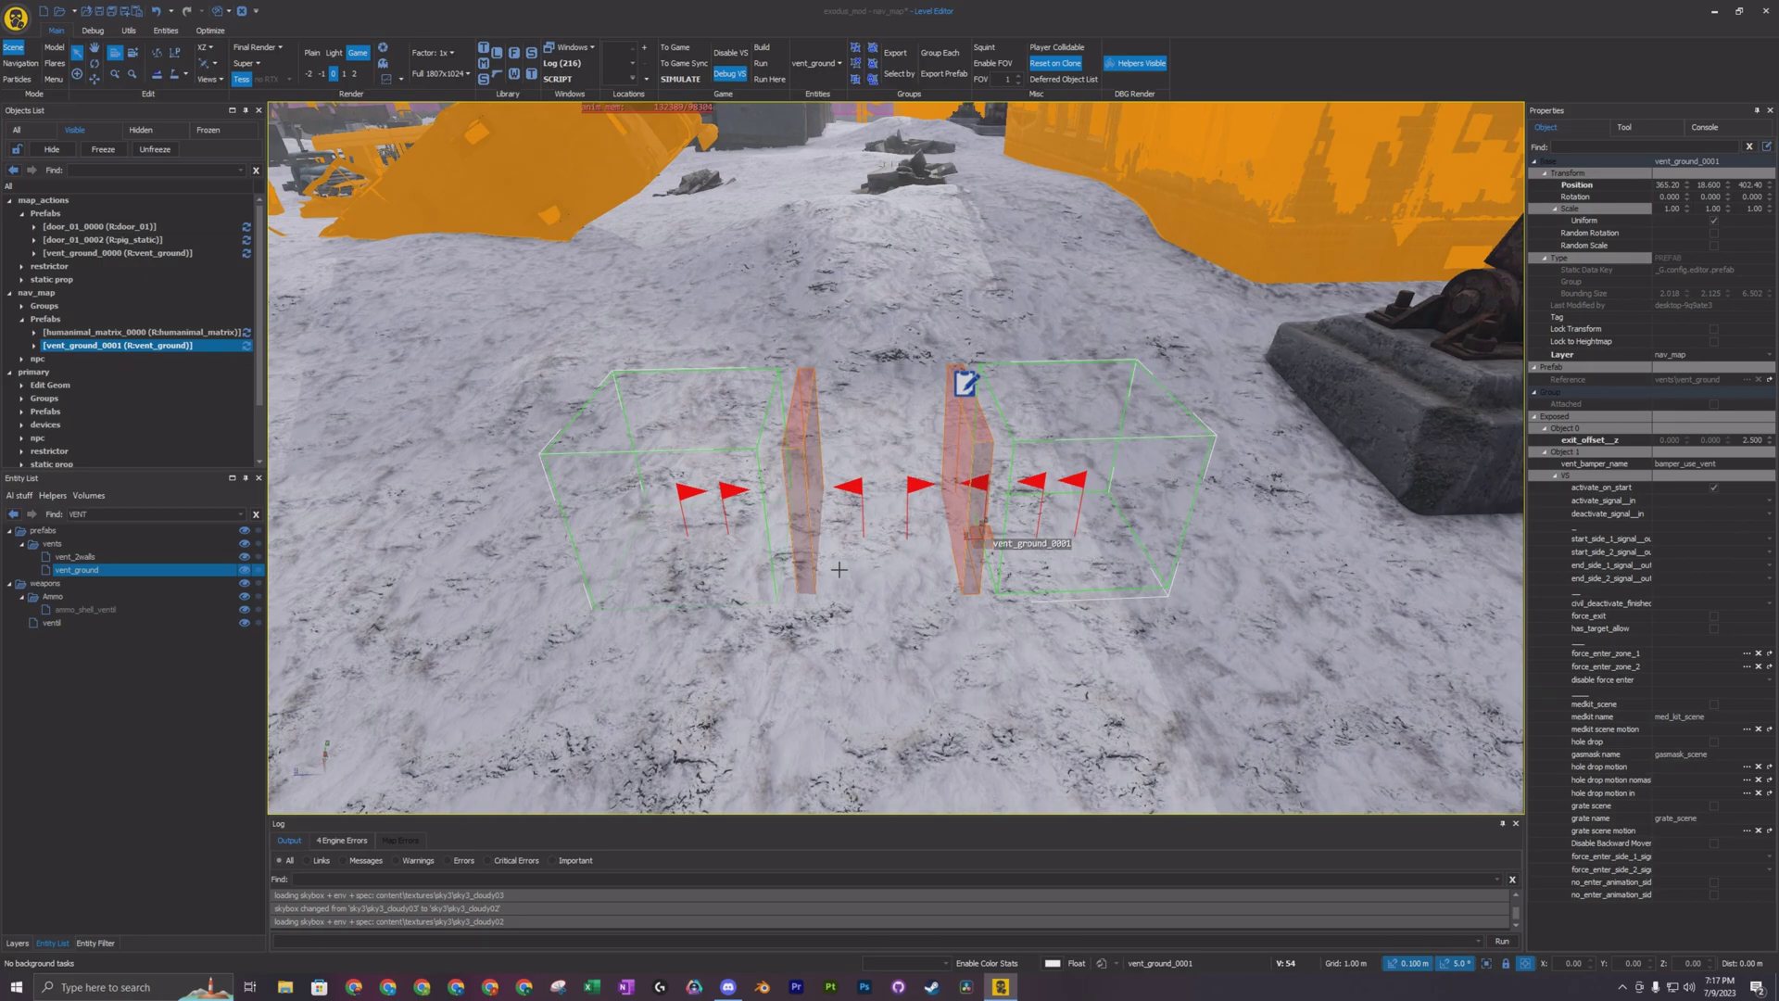
right_click_drag(936, 390, 1119, 393)
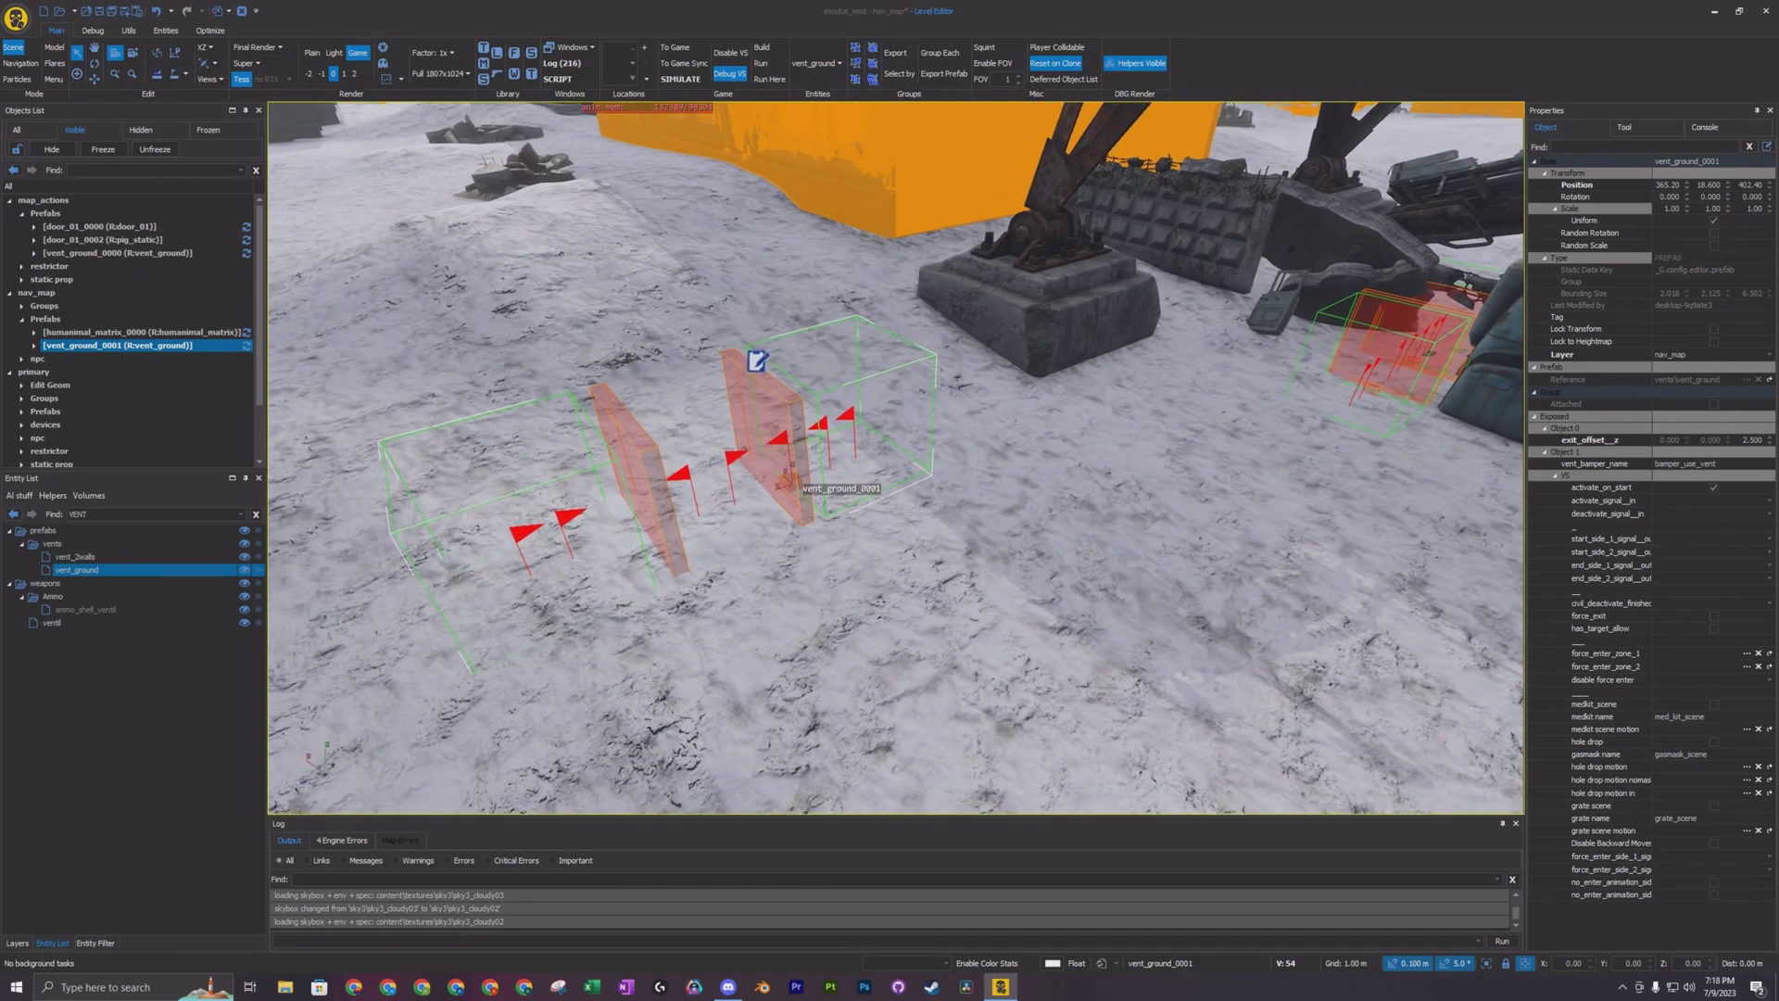
key("ctrl+z")
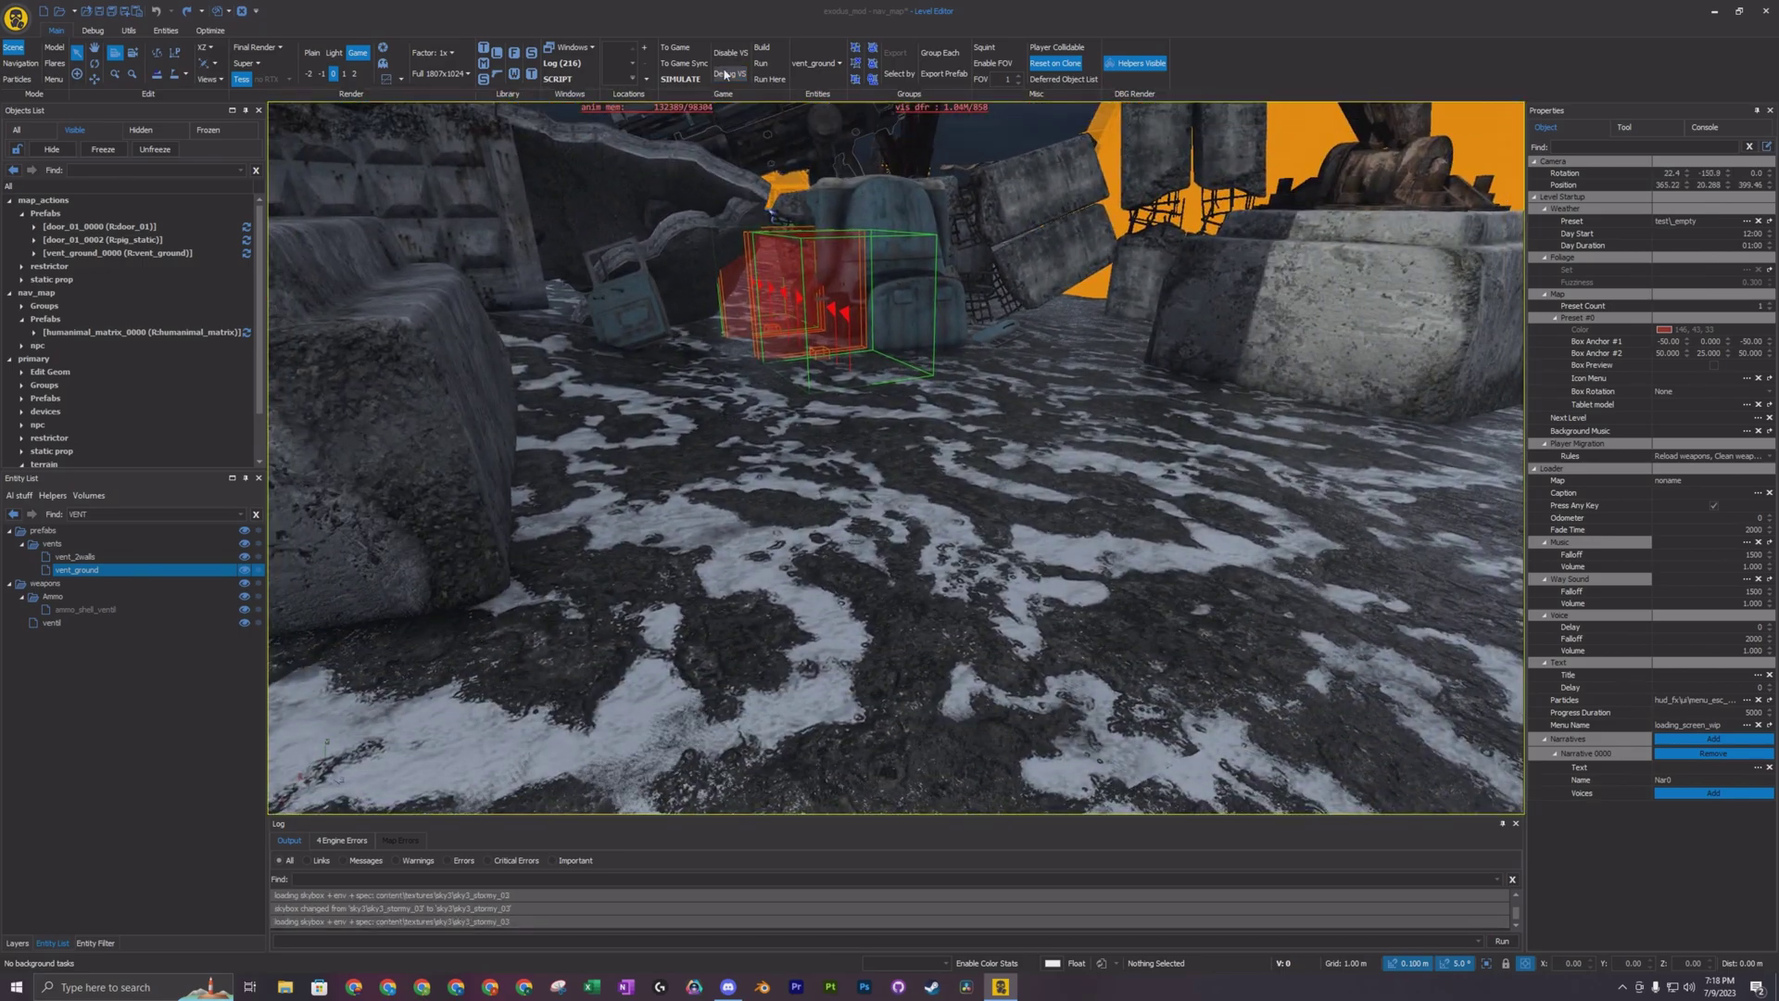
Step: Play-test the ground vent with game sync, crawl through it, and decline highlighting the errors in the log on exit
left_click(700, 65)
key("w")
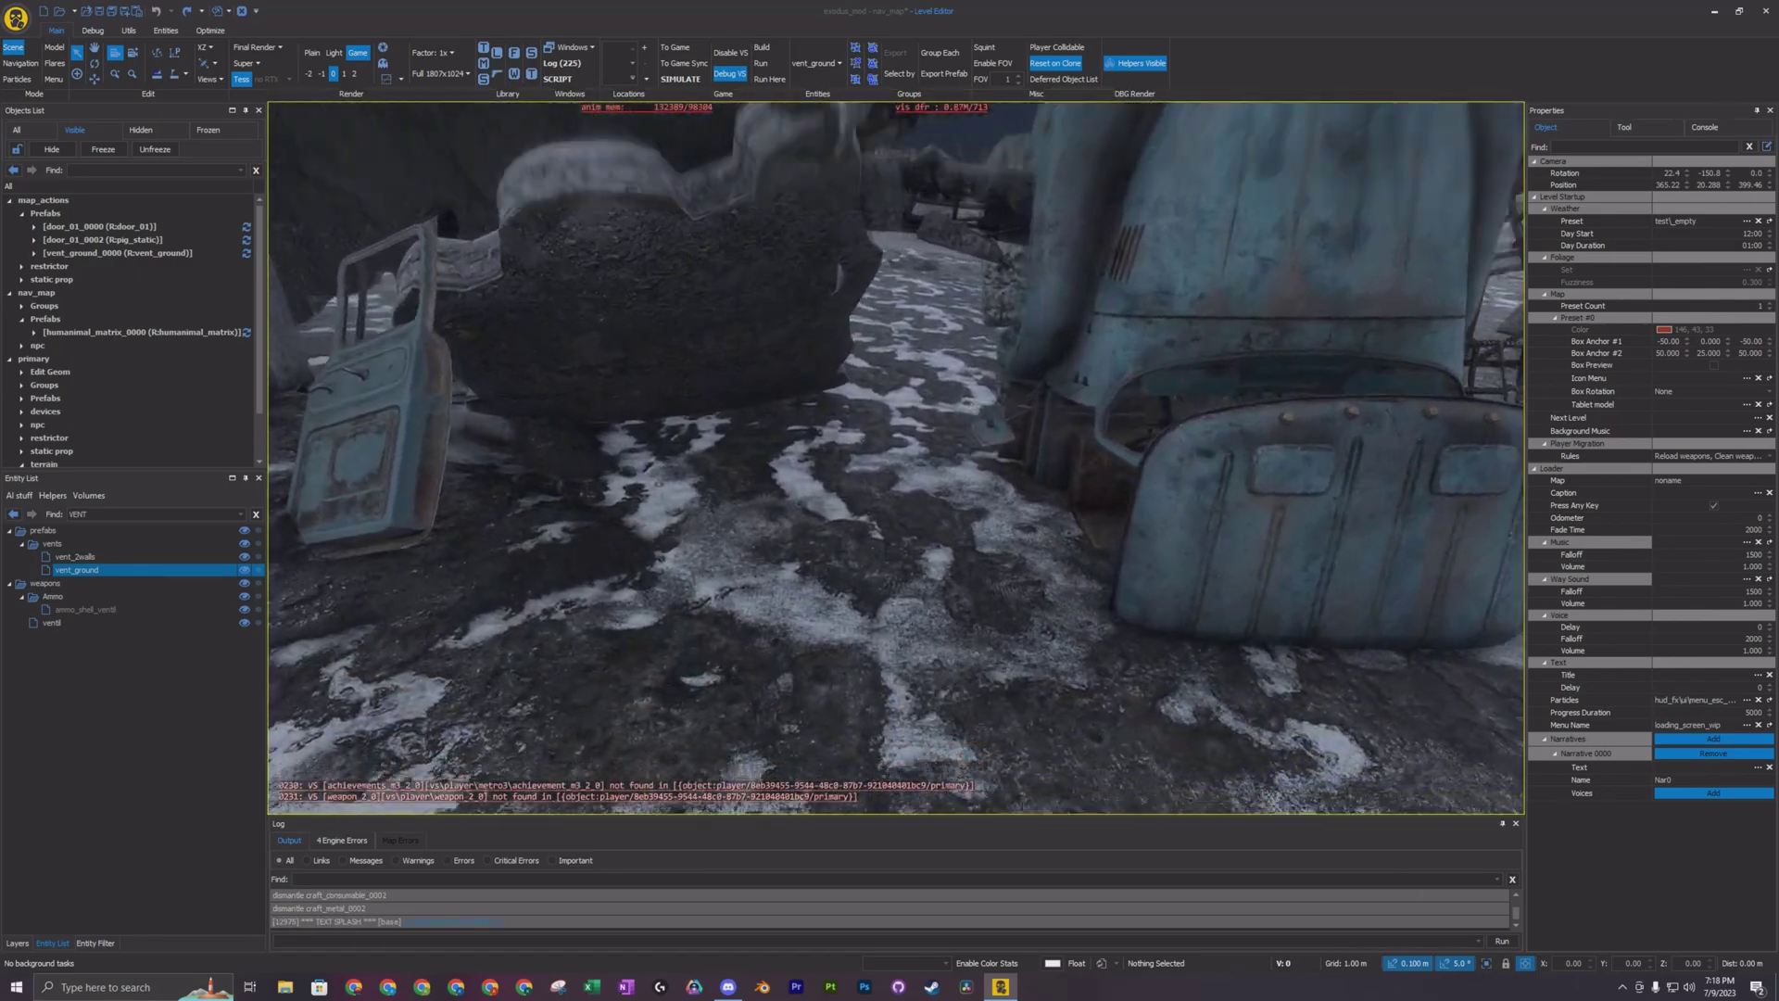
key("w")
key("e")
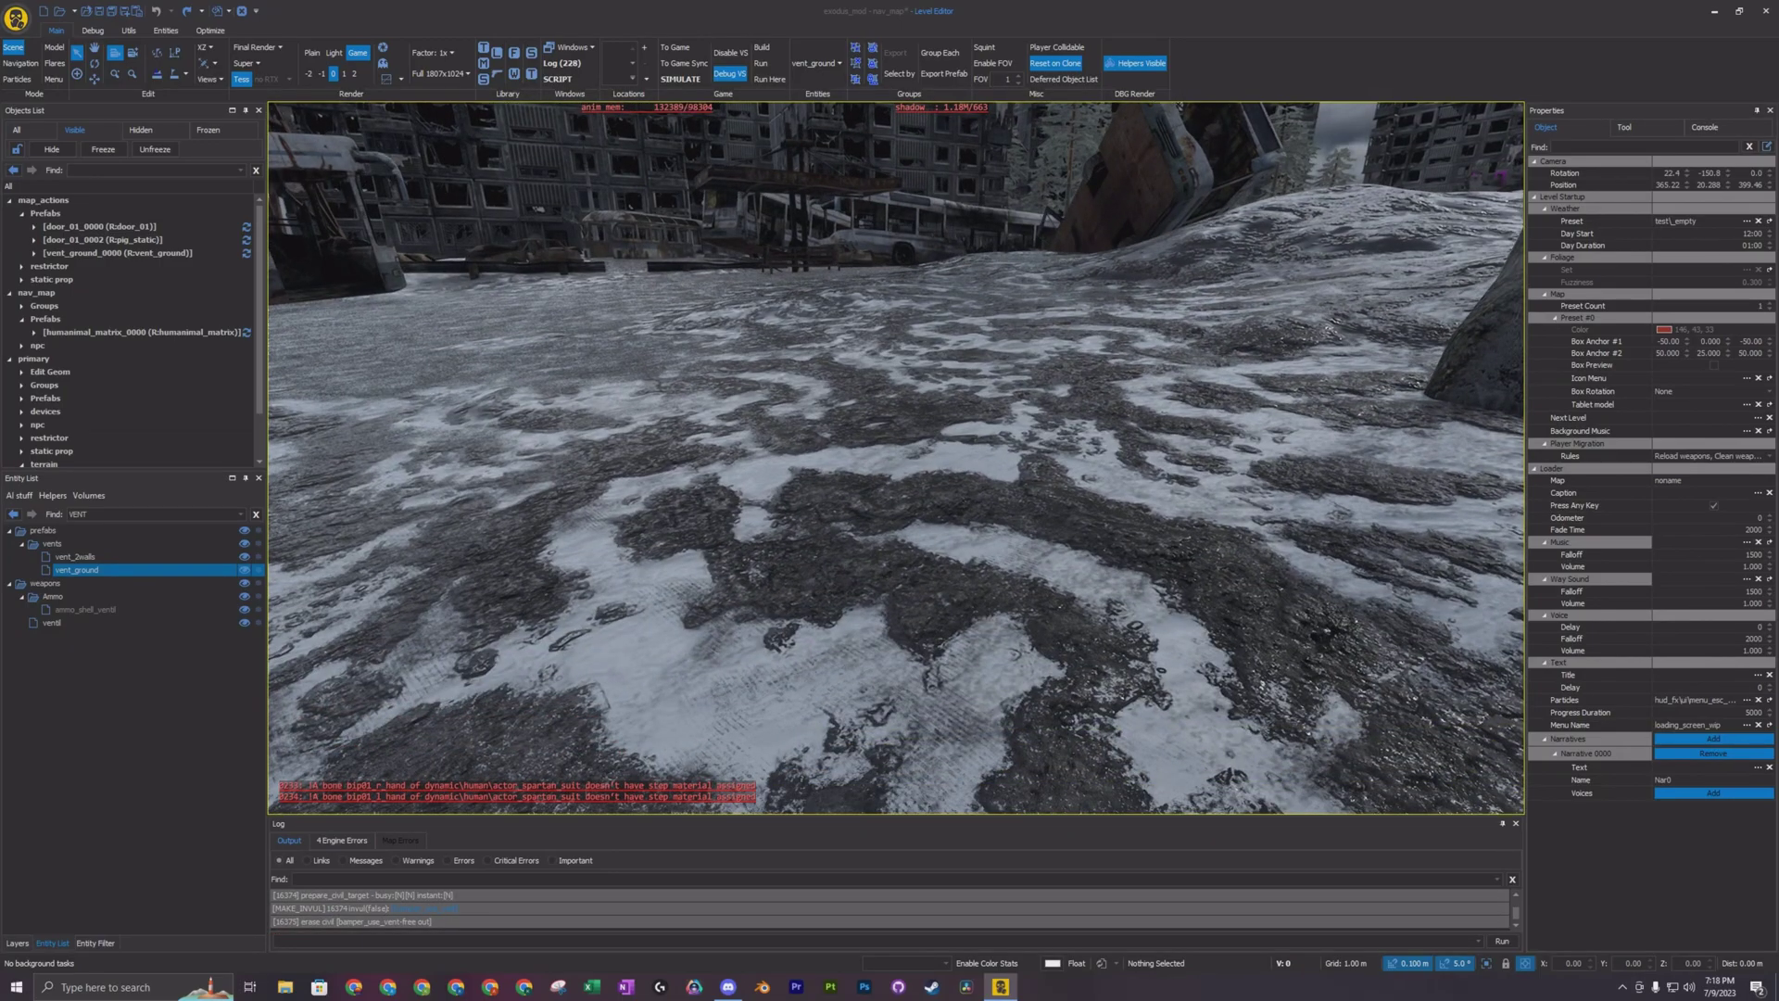
key("Escape")
left_click(961, 515)
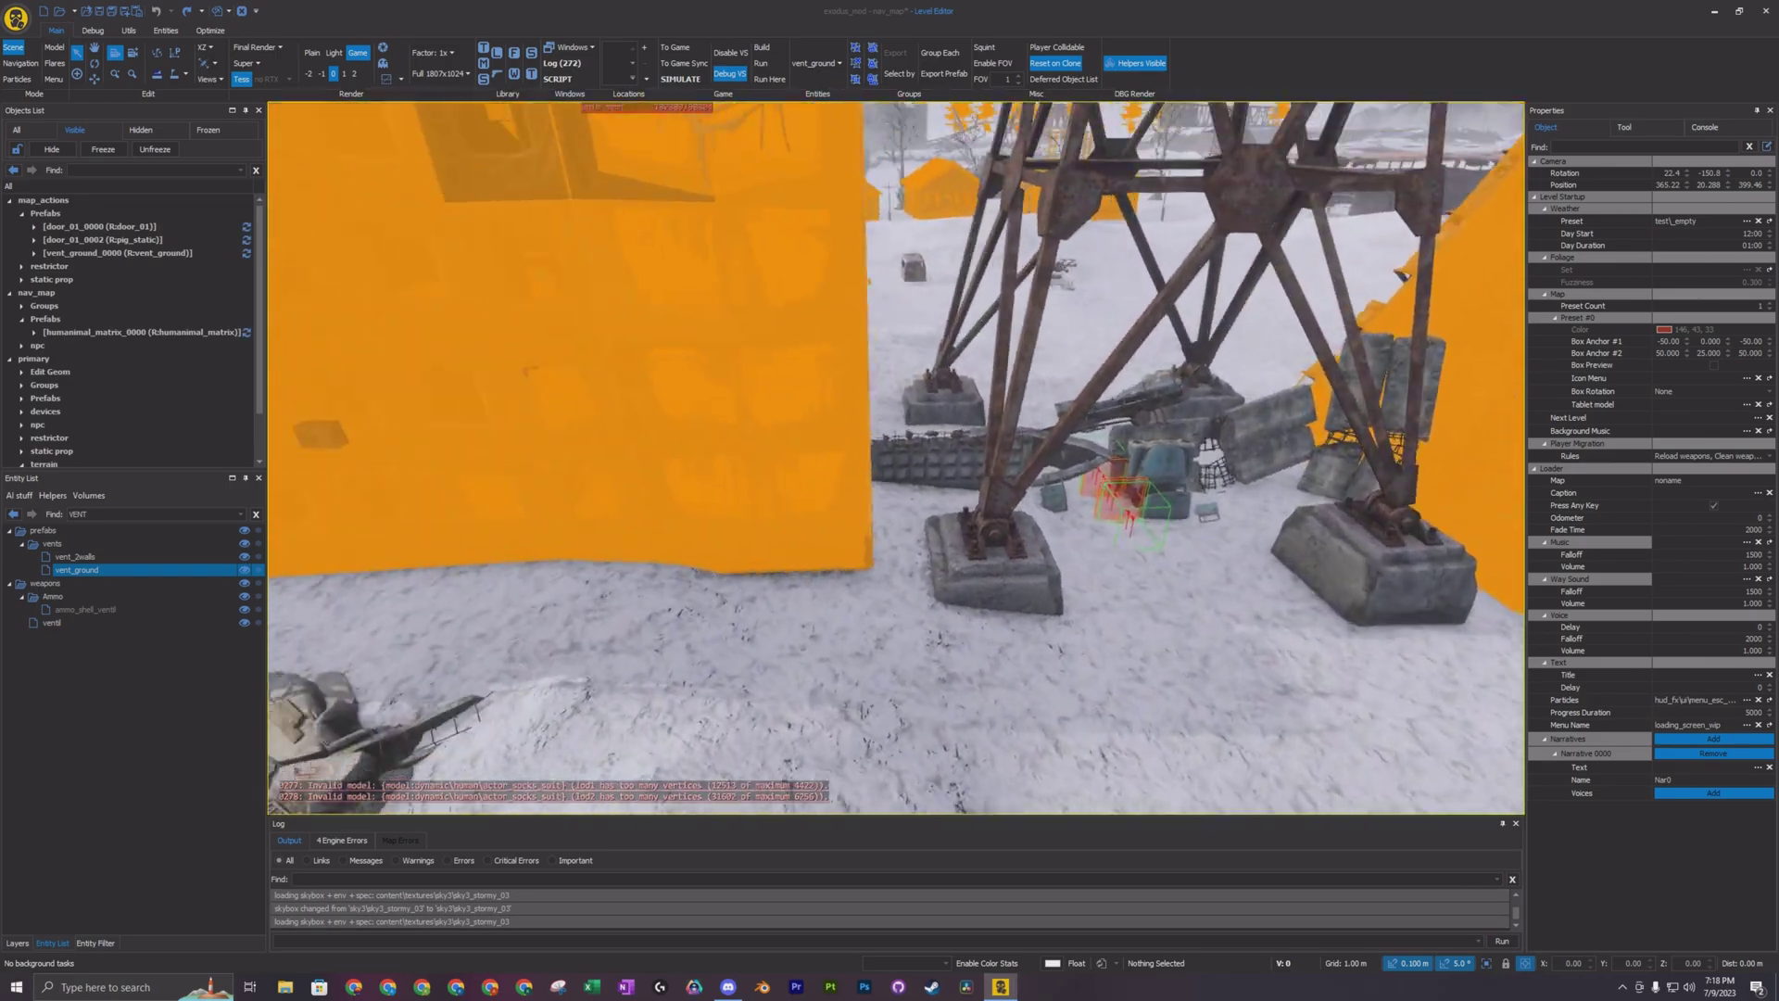
Step: Select the barred gate prefab in the concrete fence, clear the entity search and expand the gate's contents in the objects list
key("w")
right_click_drag(961, 515, 1283, 566)
key("s")
key("w")
key("w")
key("s")
key("w")
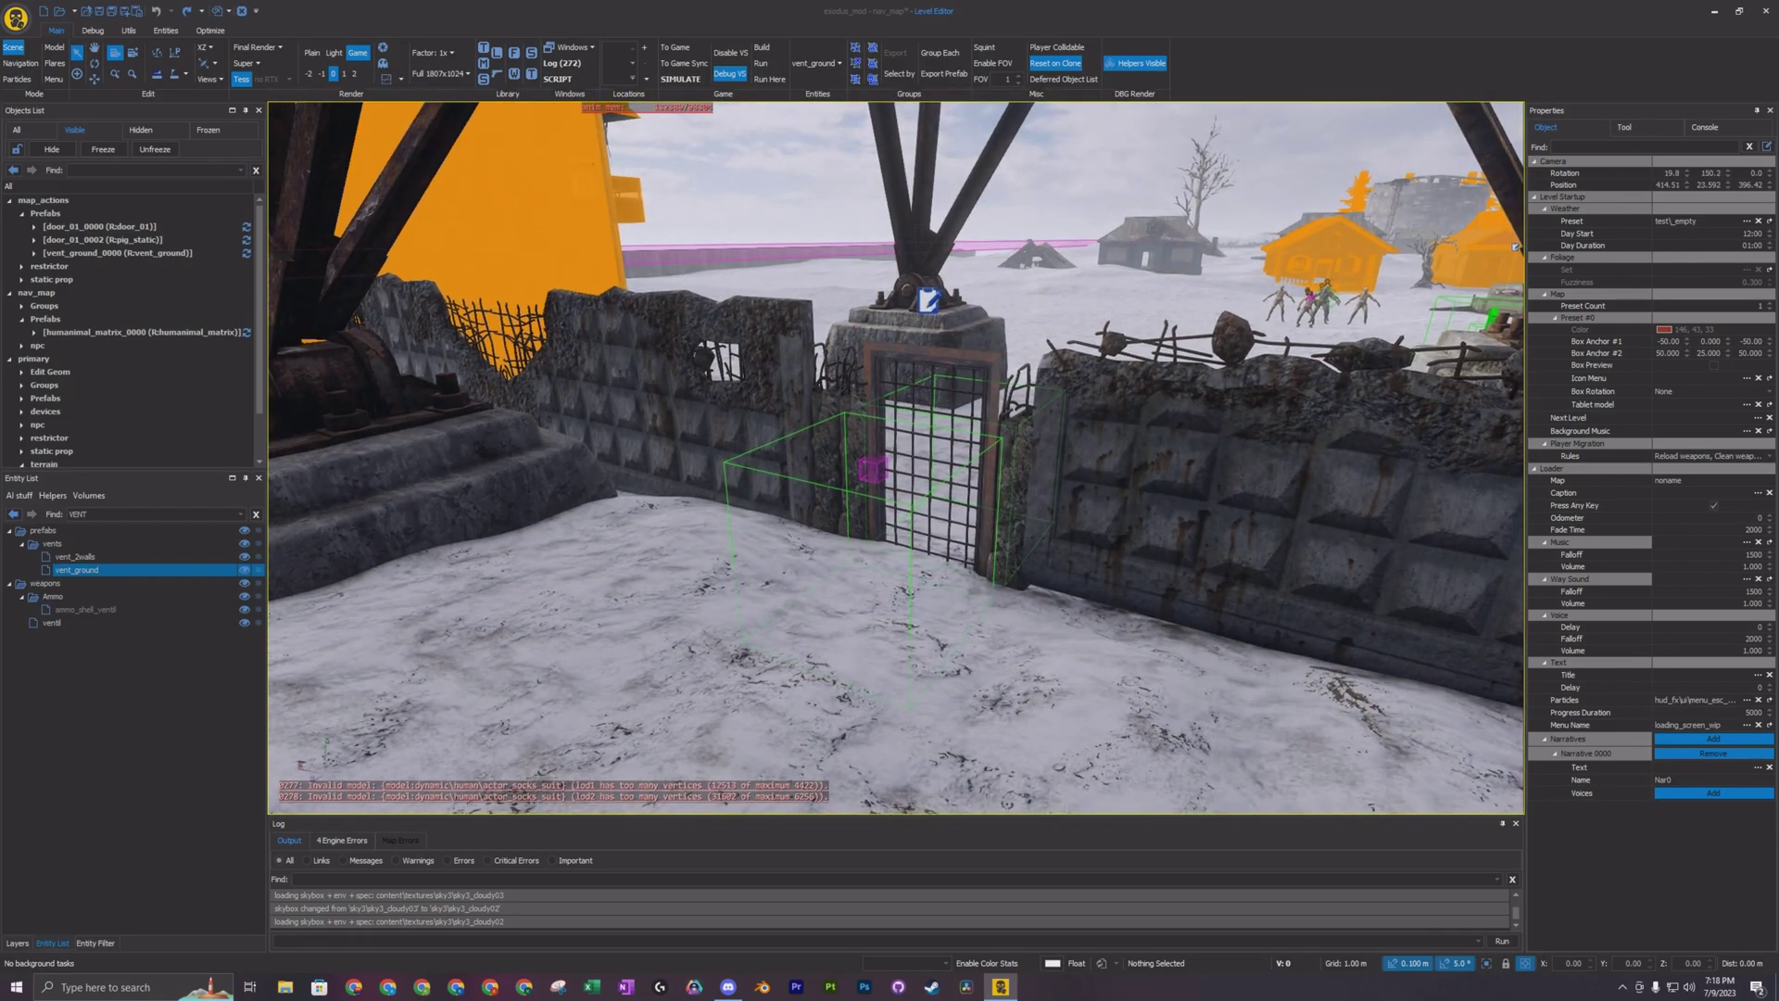
key("s")
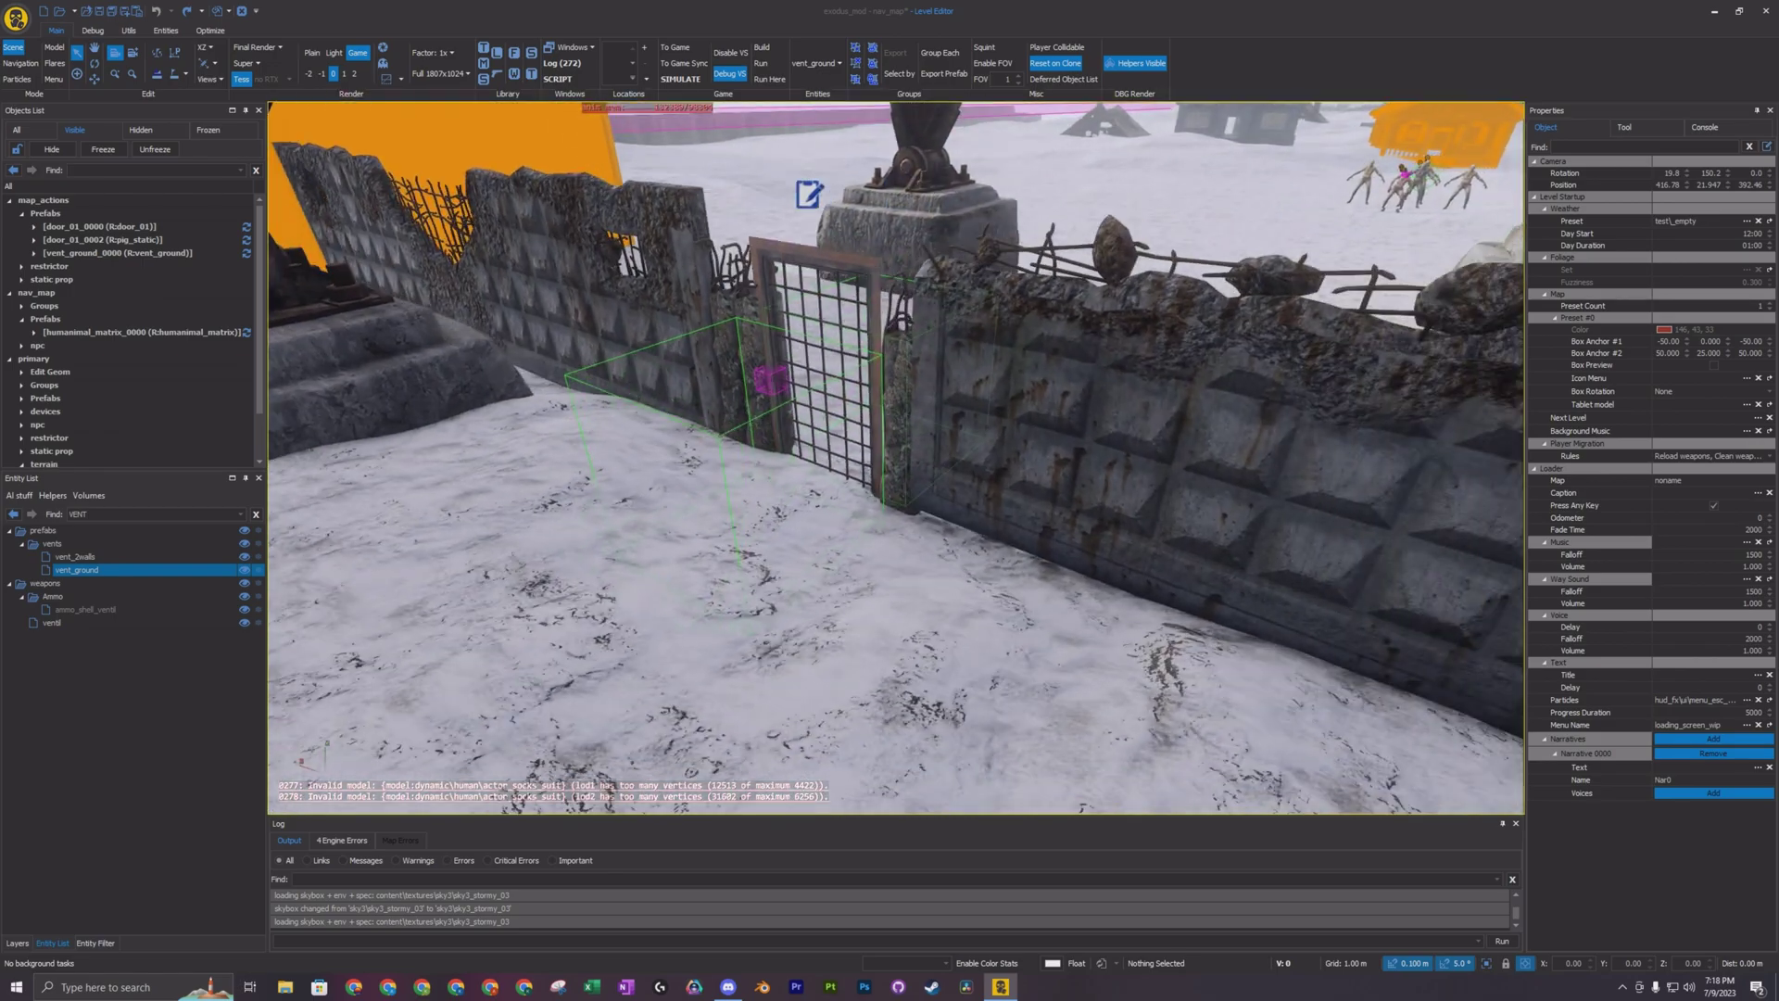
key("a")
left_click(1150, 398)
right_click_drag(1149, 398, 1353, 412)
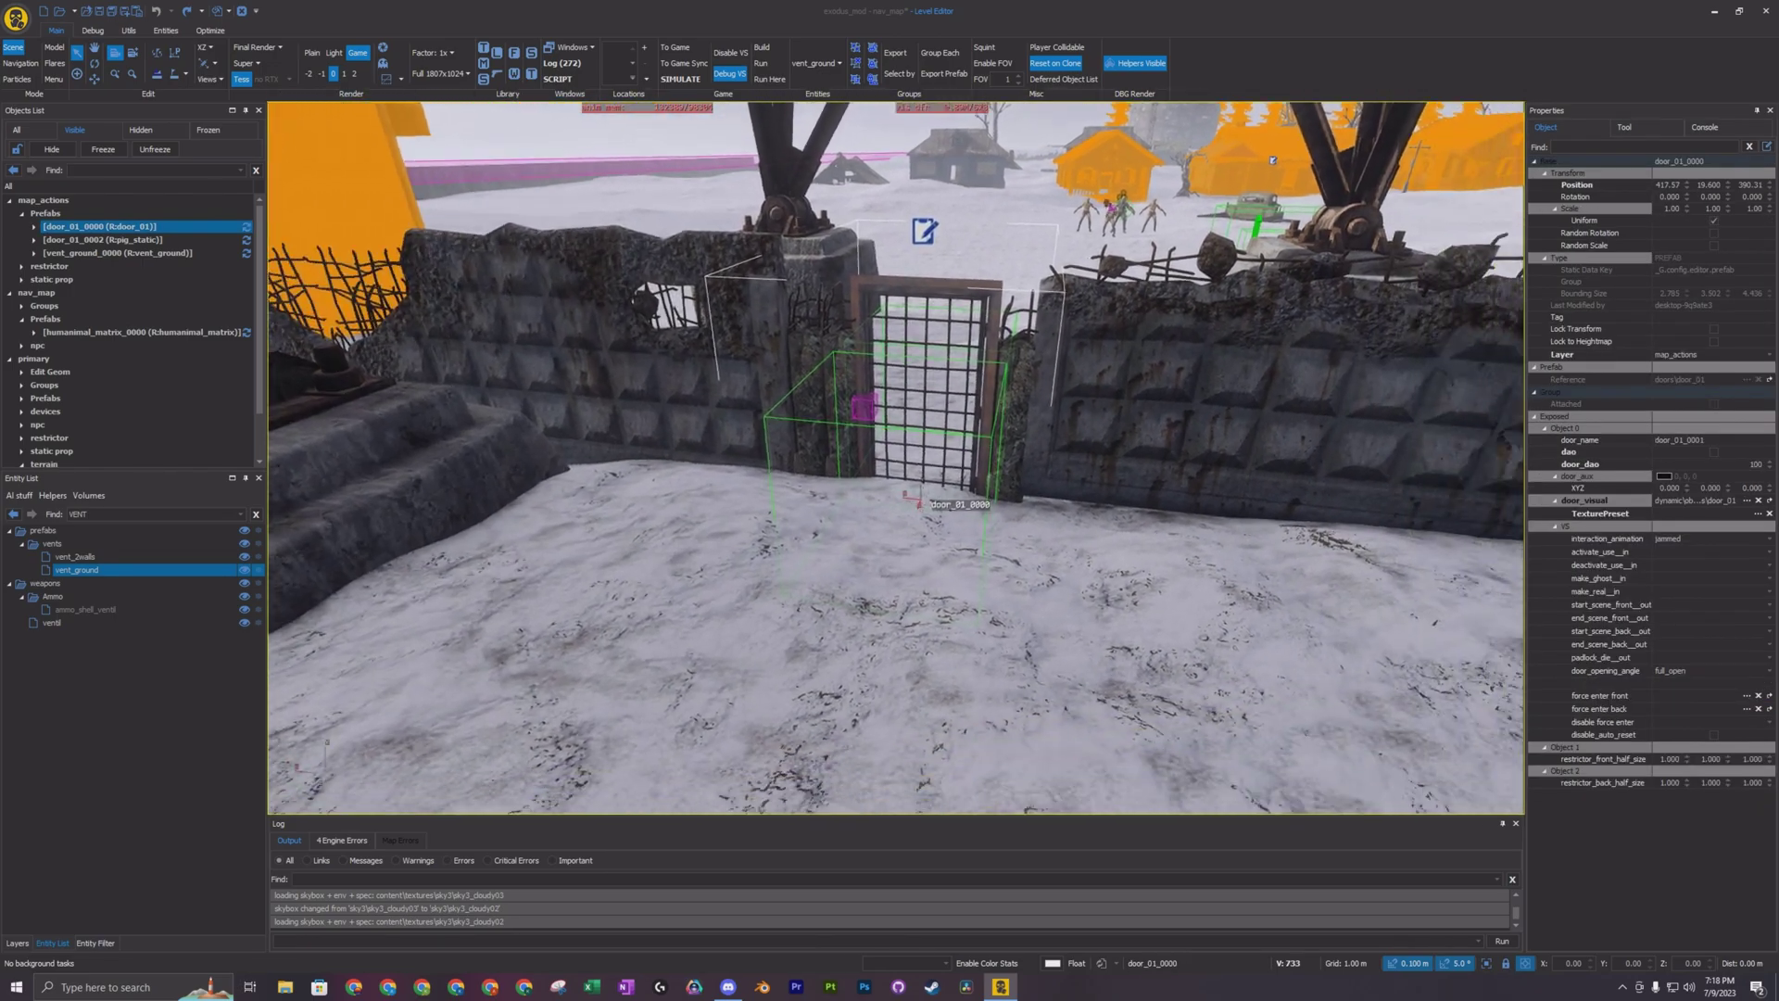
left_click(256, 514)
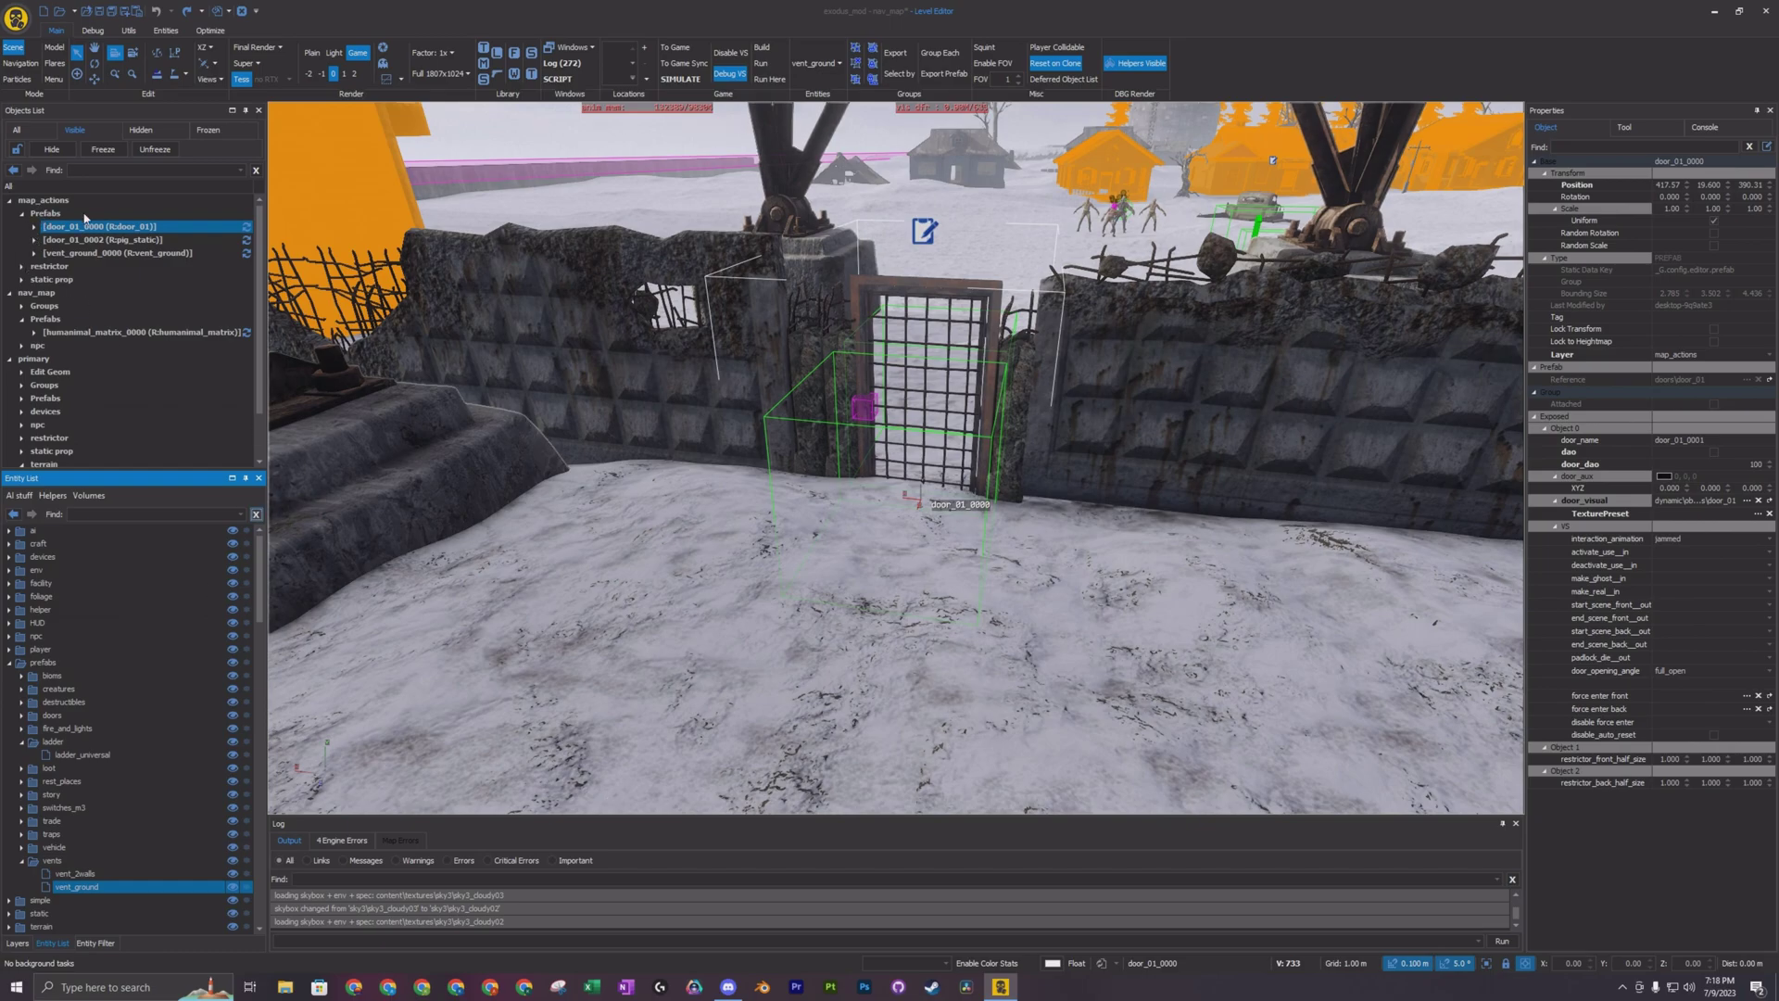
left_click(33, 227)
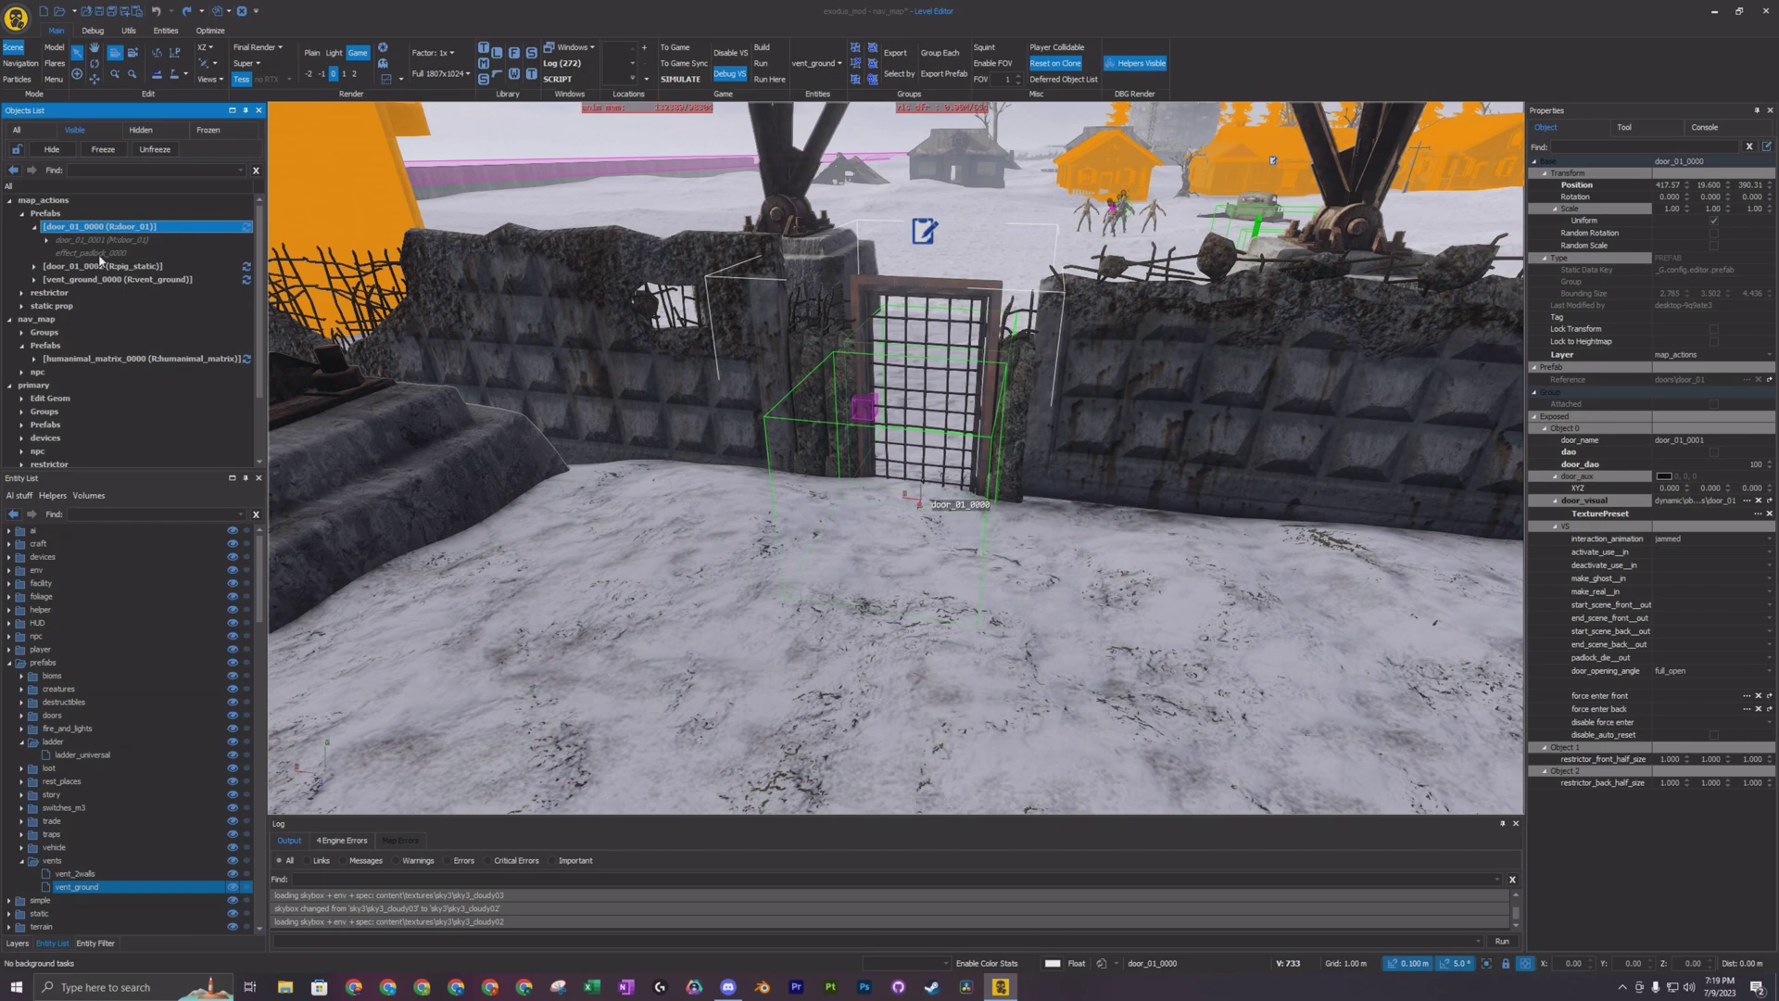
Step: Search the entity list for DOOR
right_click_drag(796, 454, 692, 563)
key("s")
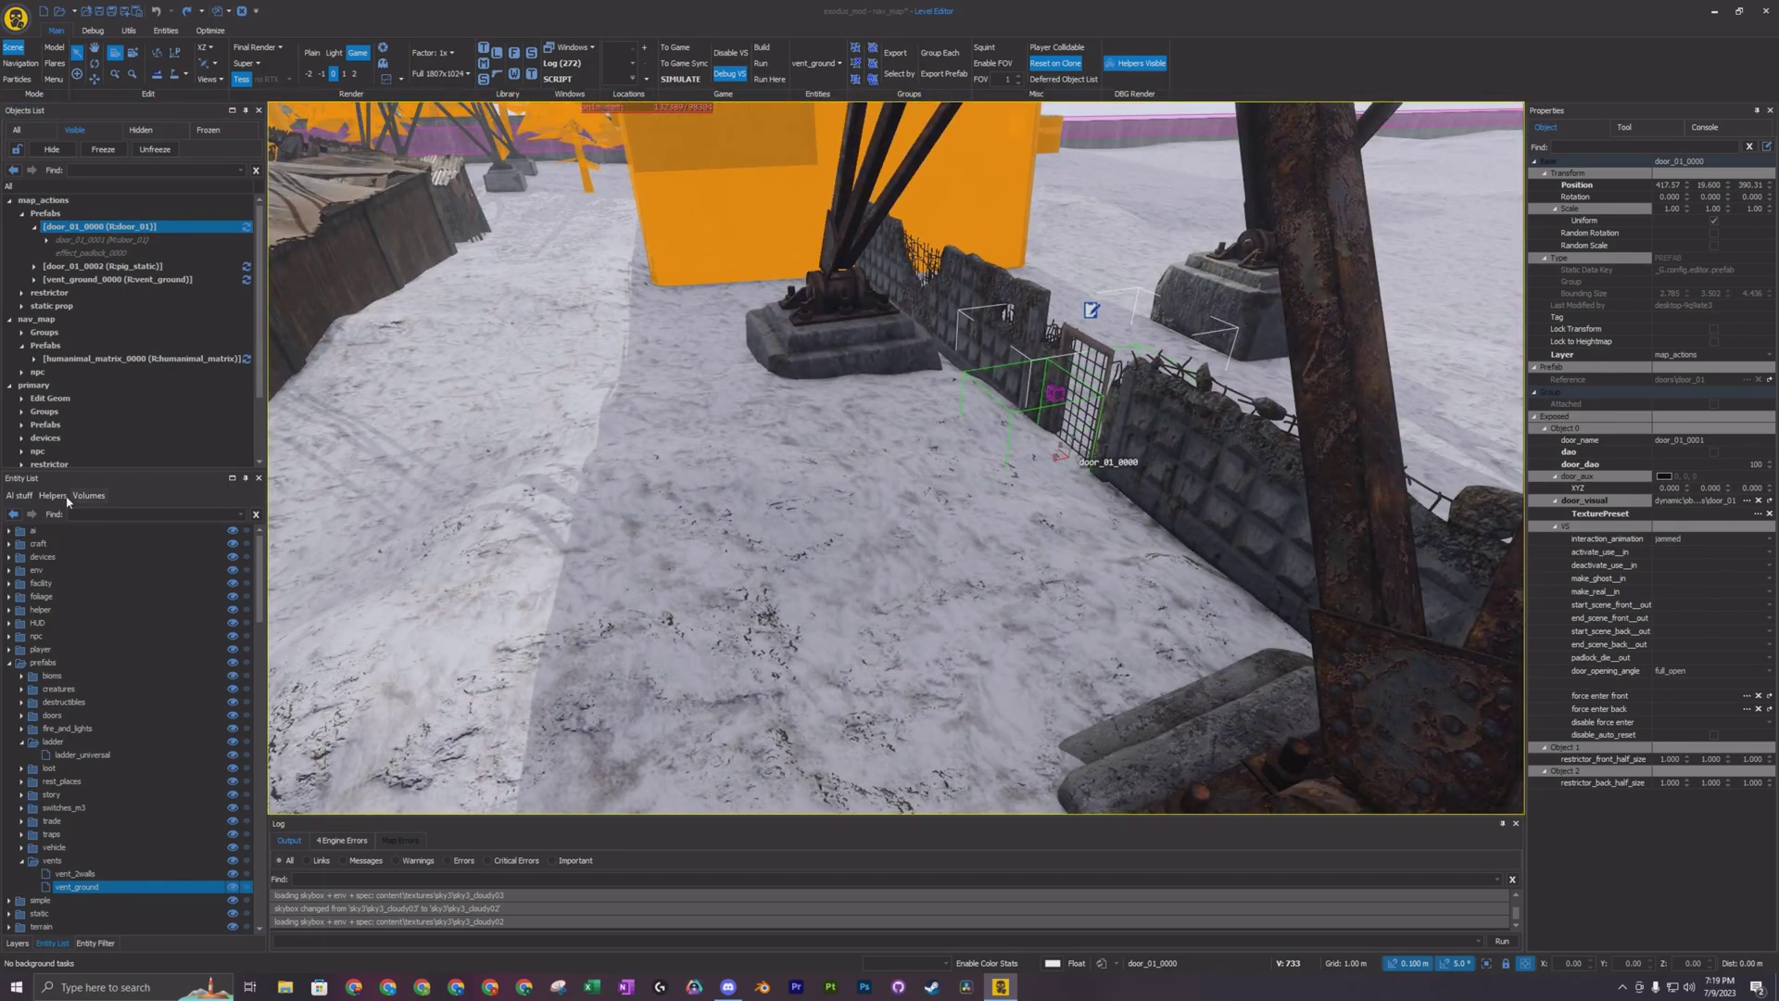
left_click(78, 514)
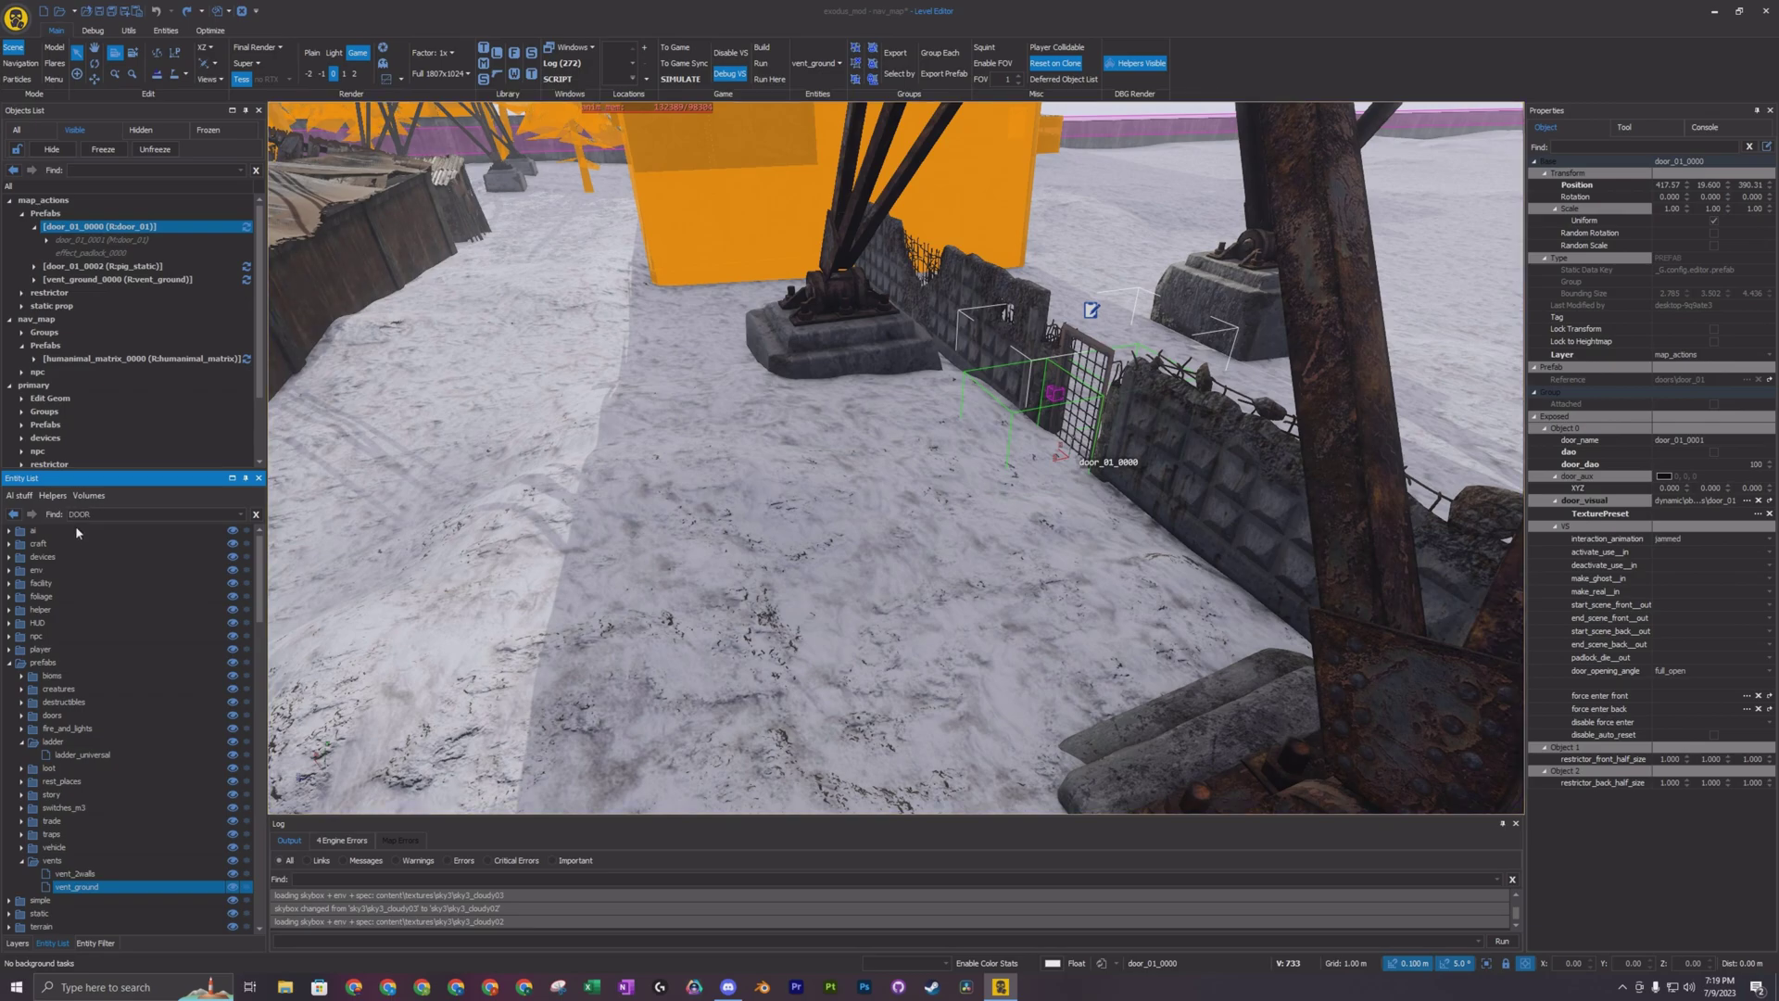
key("Return")
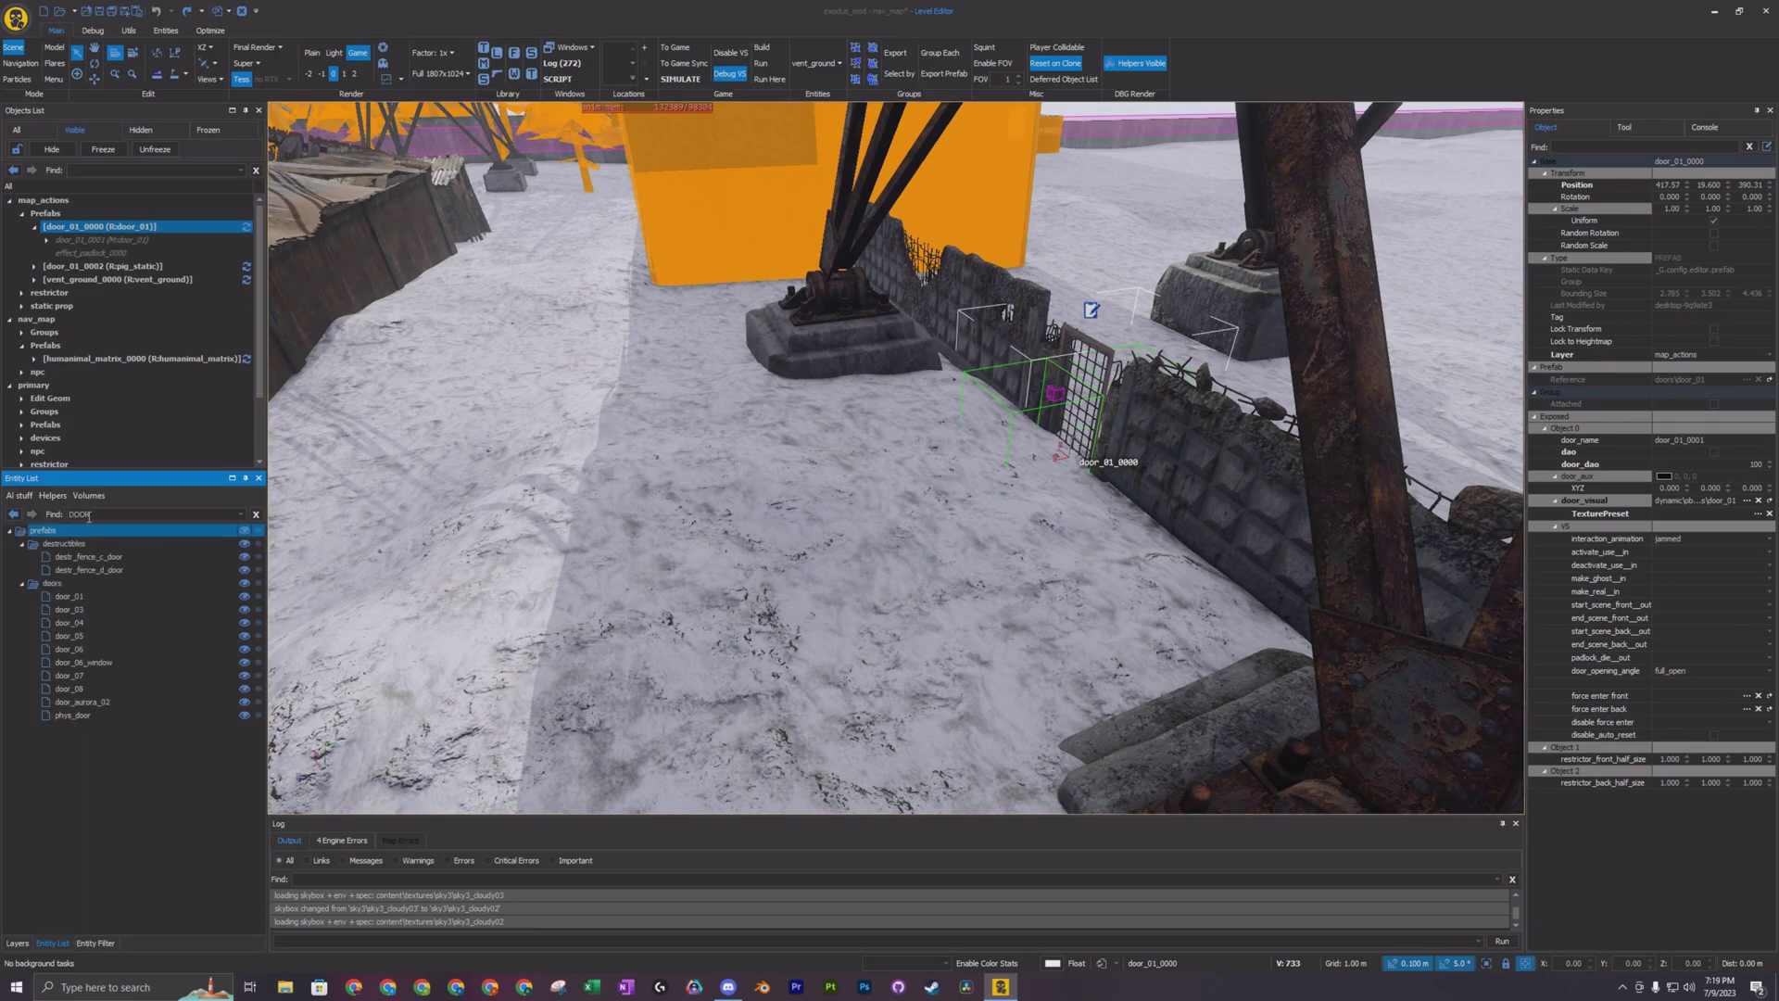
left_click(70, 597)
left_click(595, 550)
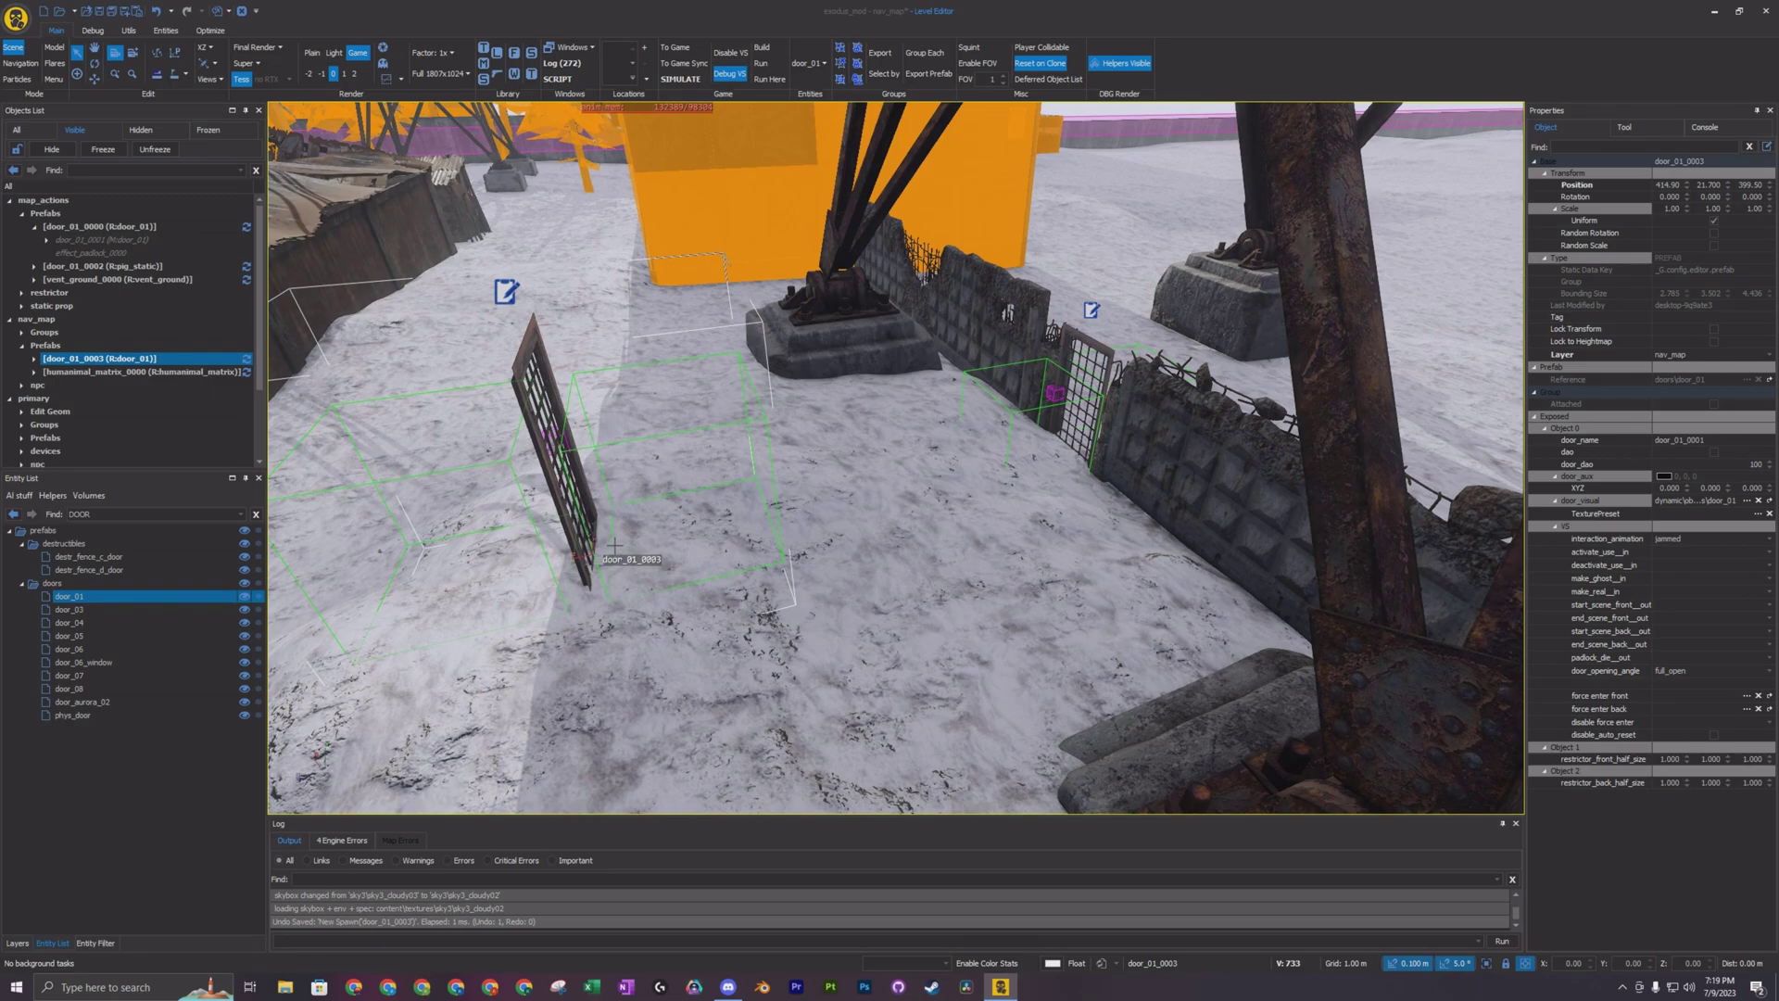
key("ctrl+z")
Step: Place a door_05 prefab and a door_06 prefab on the snow in front of the concrete fence
left_click(83, 636)
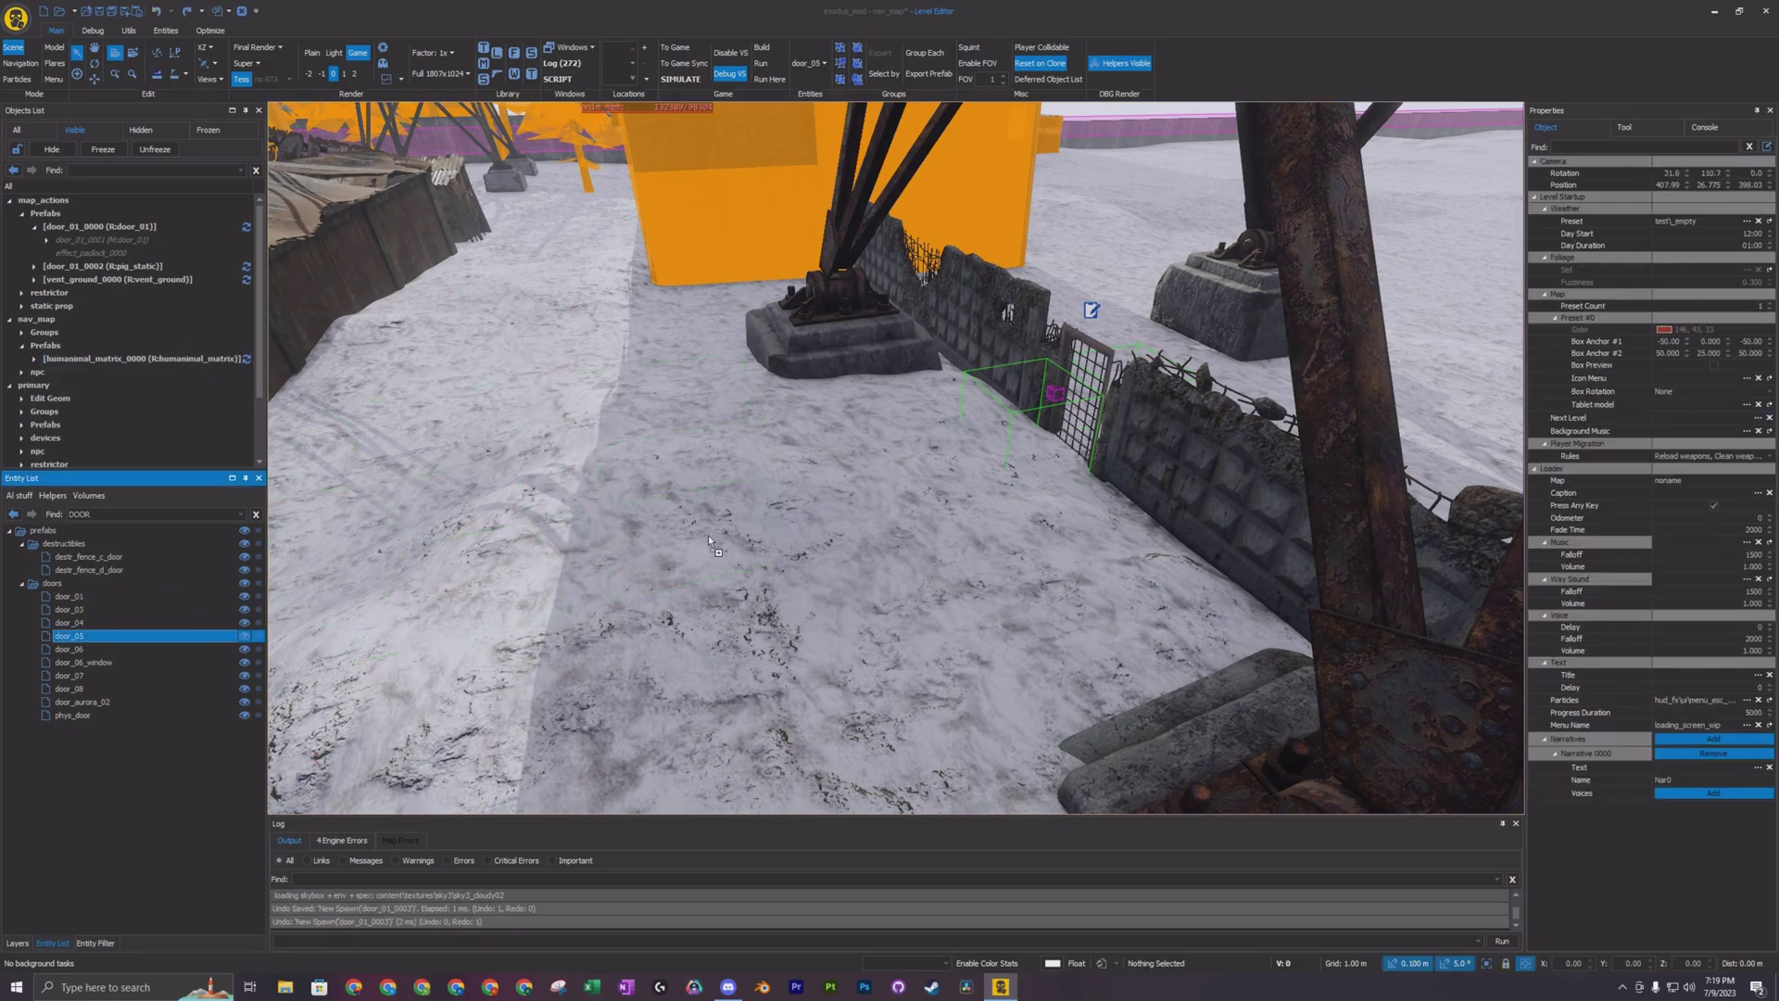
left_click_drag(729, 617, 809, 549)
right_click_drag(752, 604, 936, 604)
left_click(122, 652)
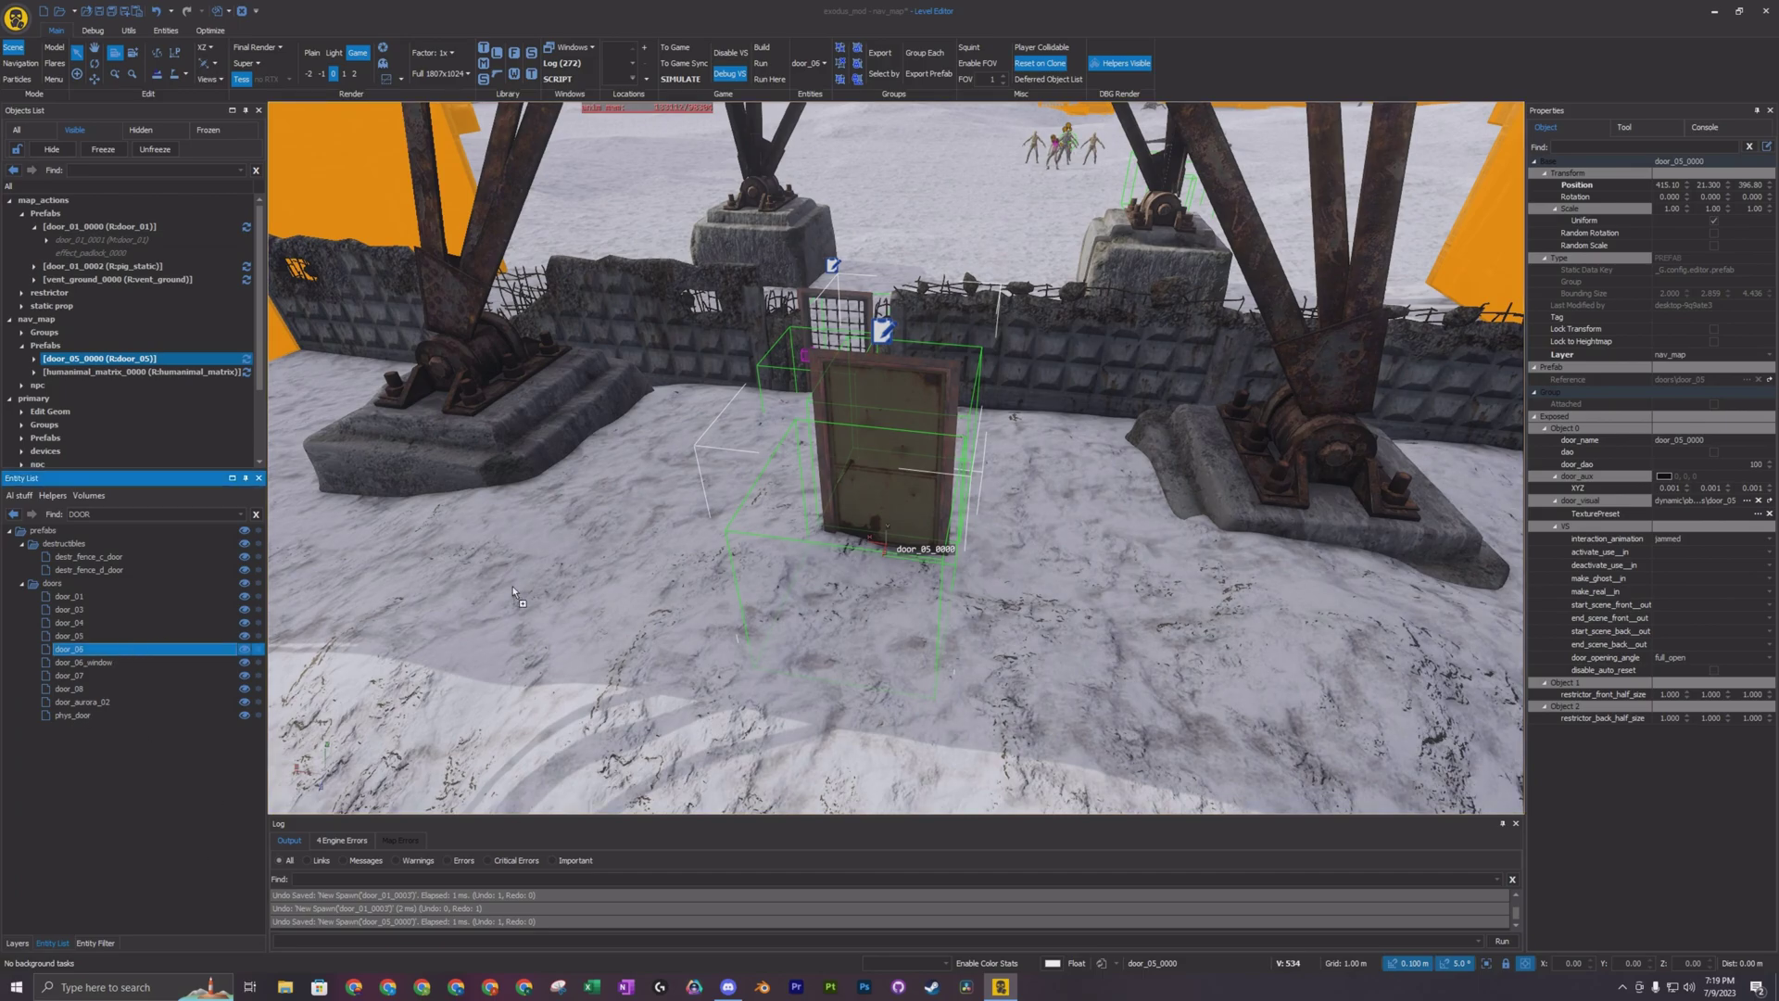
left_click(552, 577)
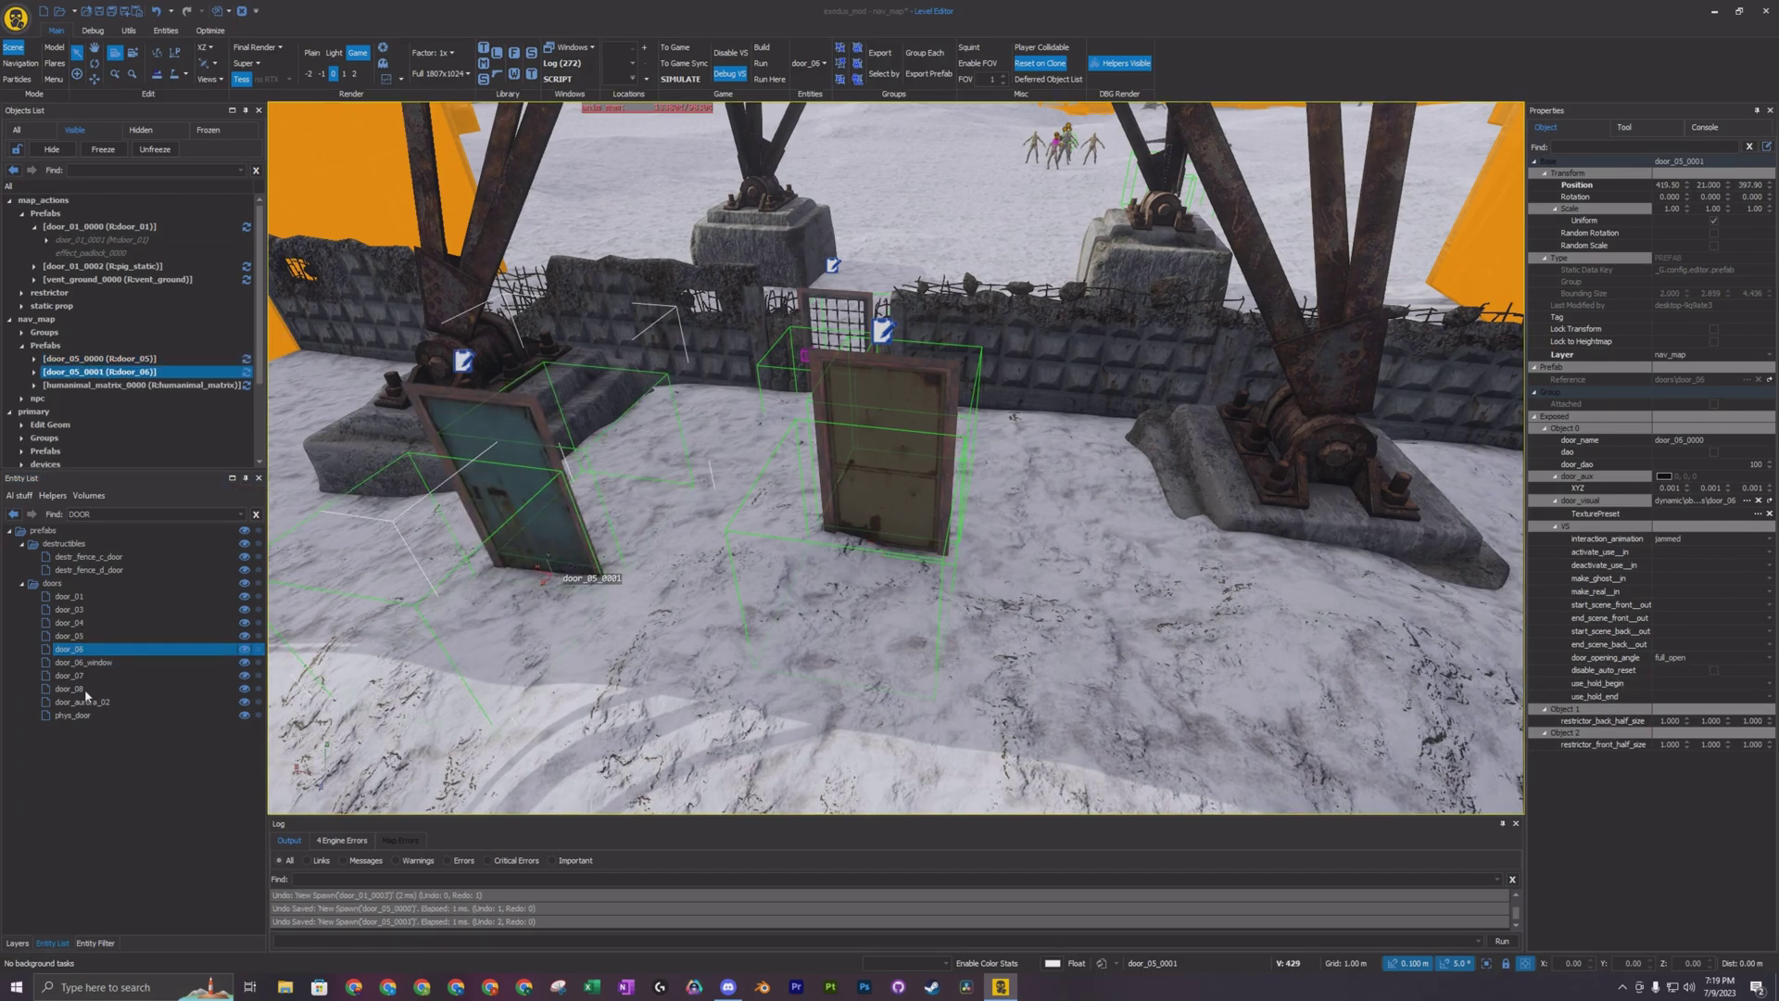
Step: Add a door_07 prefab and a door_04 prefab on the snow beside the other placed doors
left_click(70, 675)
left_click(1038, 654)
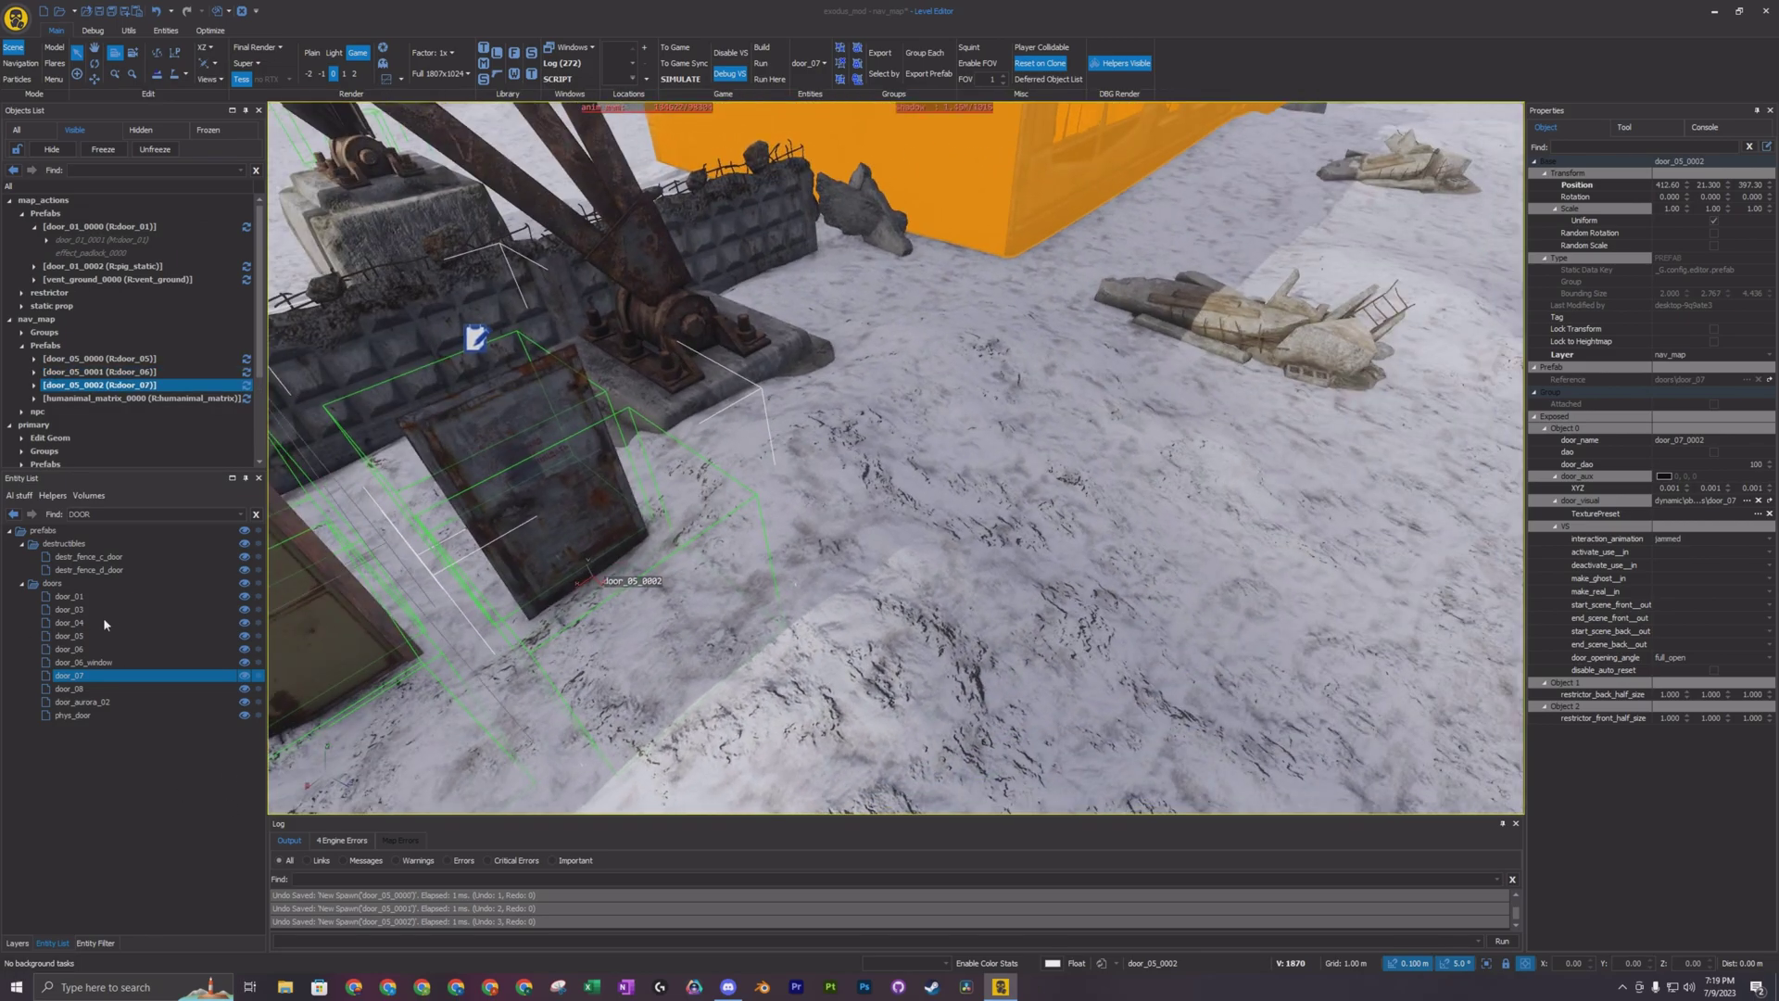
left_click(905, 523)
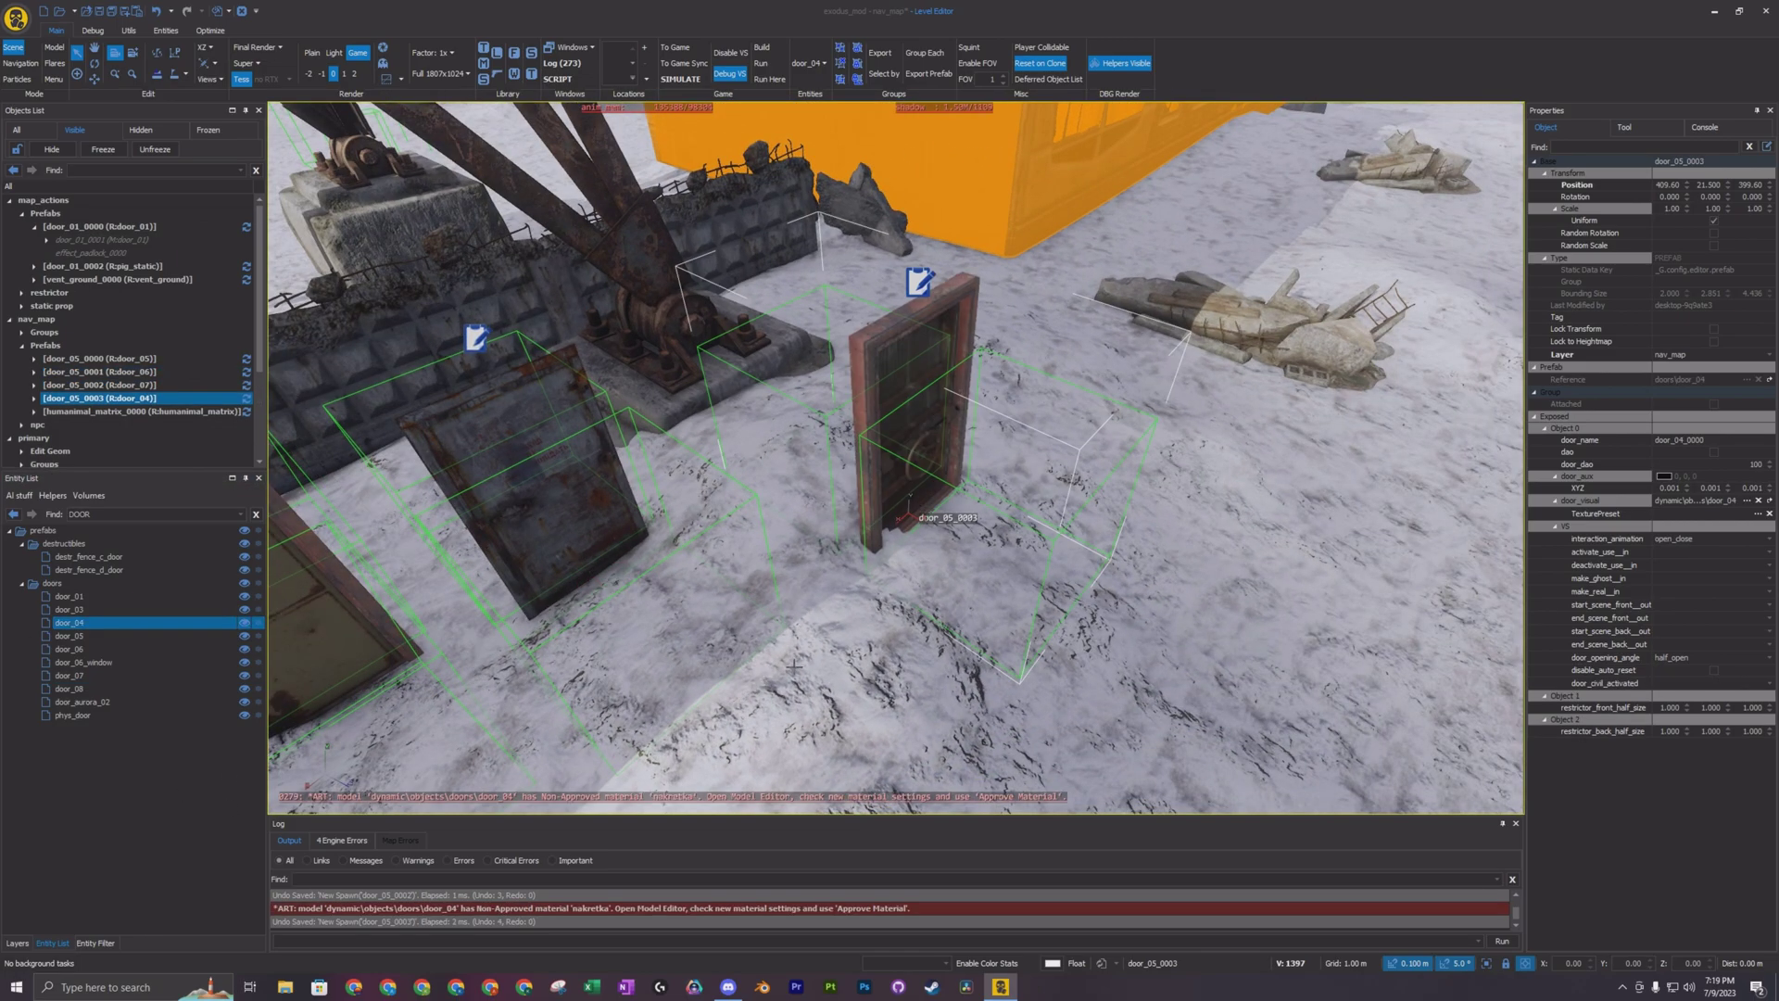
Step: Simulate the level to test opening the placed door_04 and breaking through the barred gate in the concrete fence
right_click_drag(794, 666, 890, 593)
right_click_drag(779, 602, 541, 256)
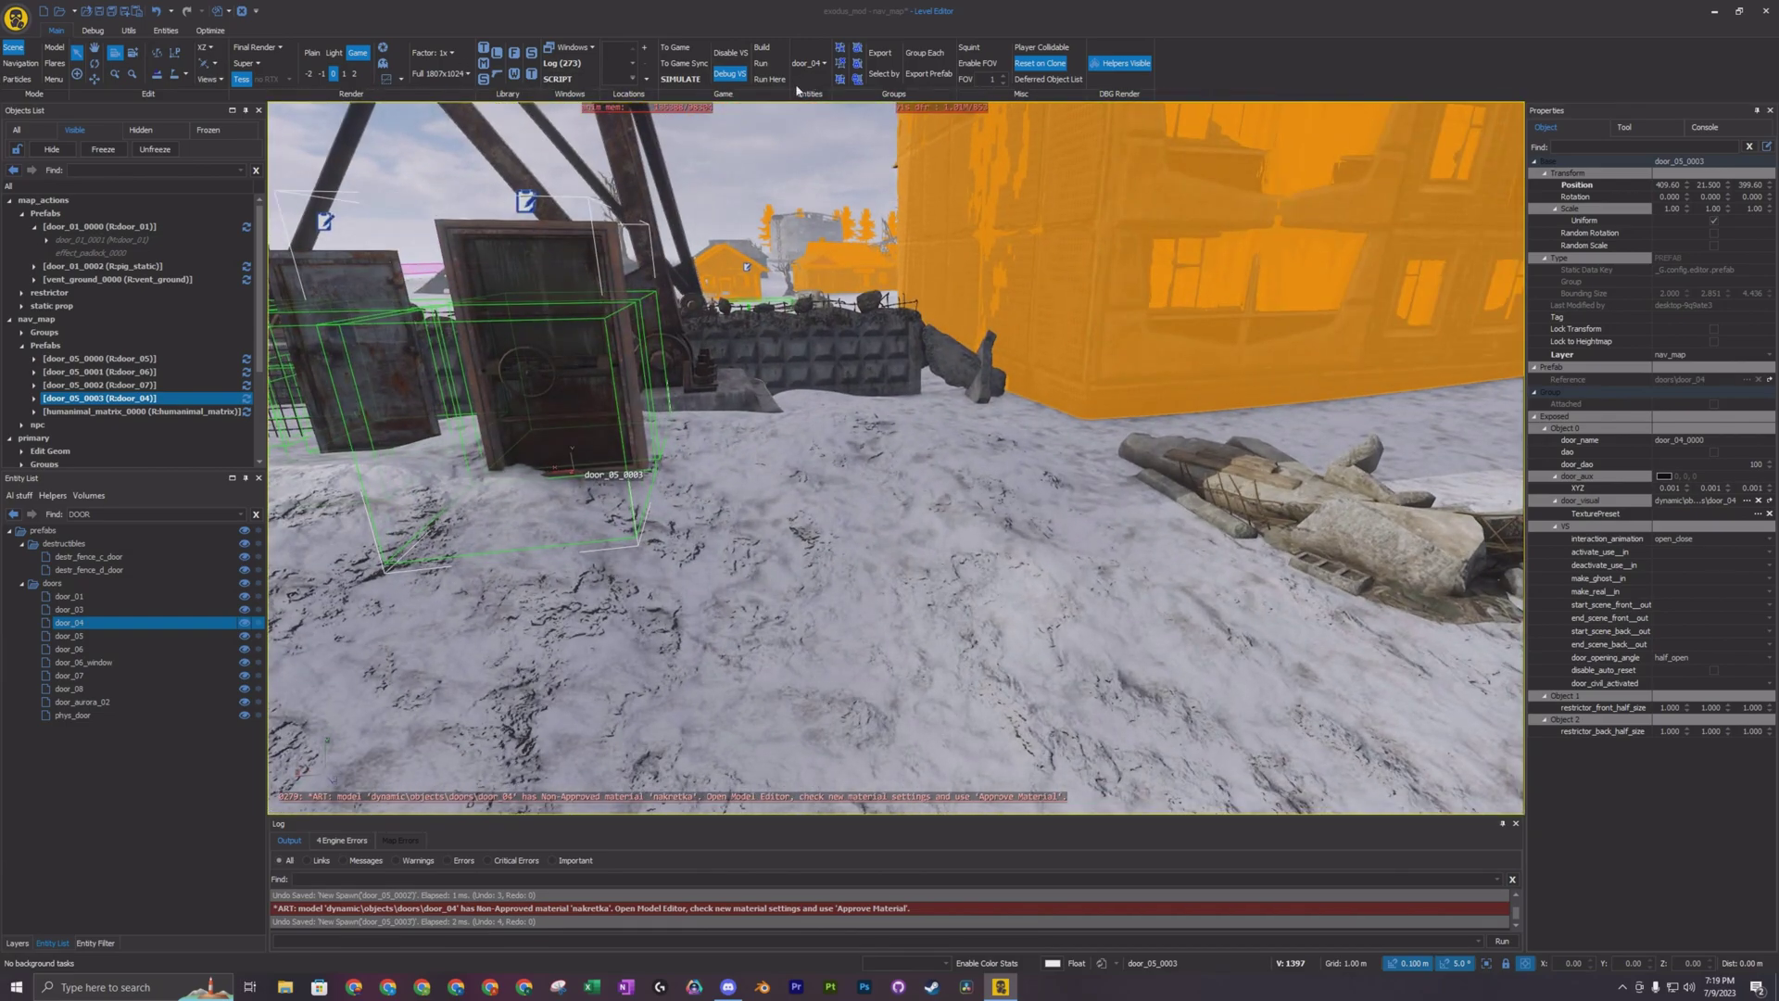
left_click(682, 80)
key("w")
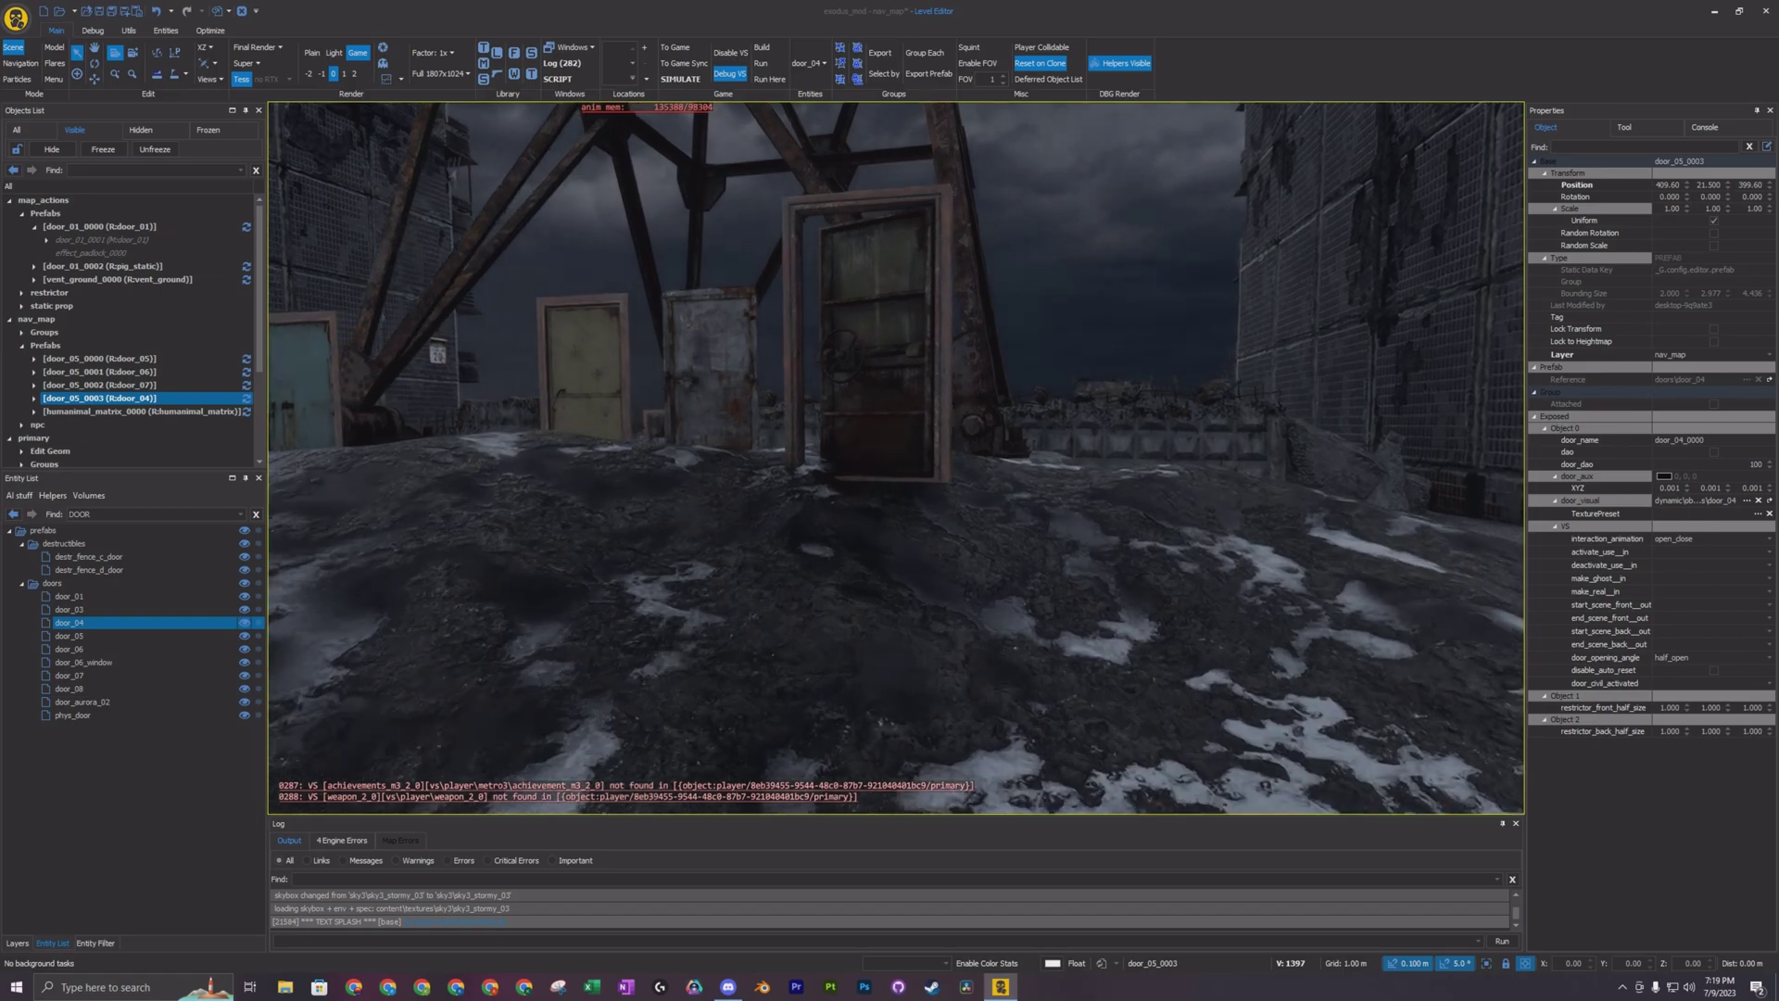
key("w")
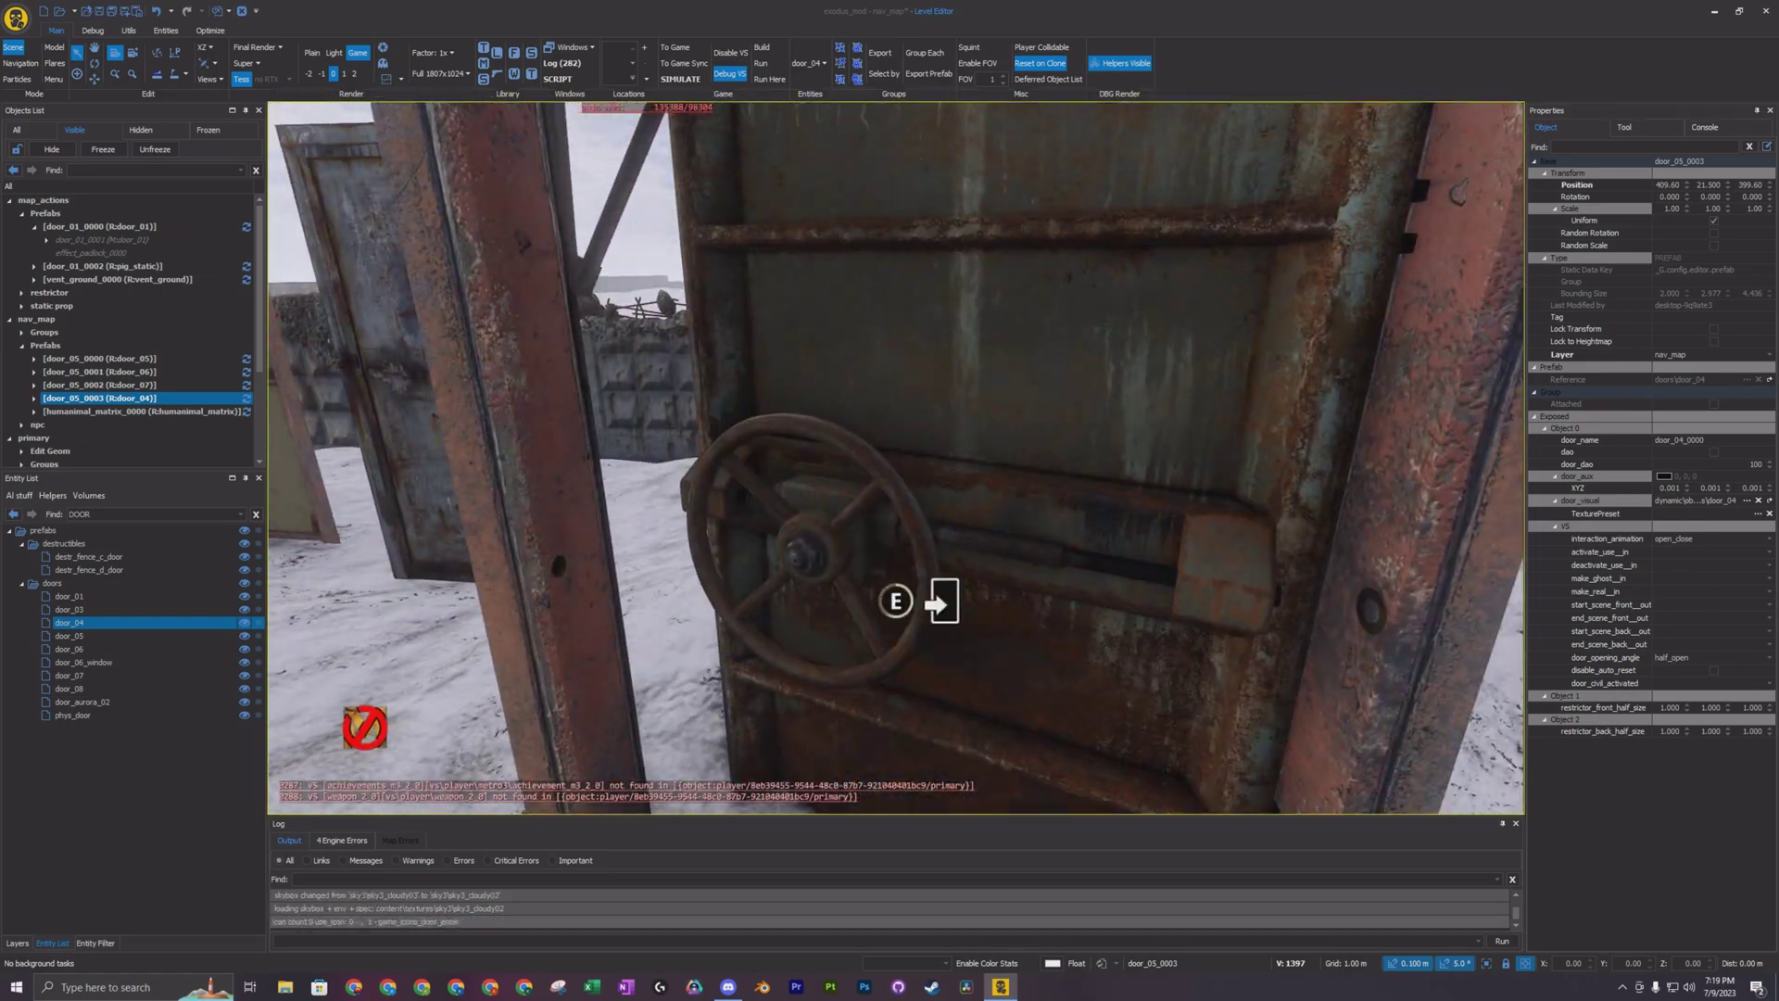
key("e")
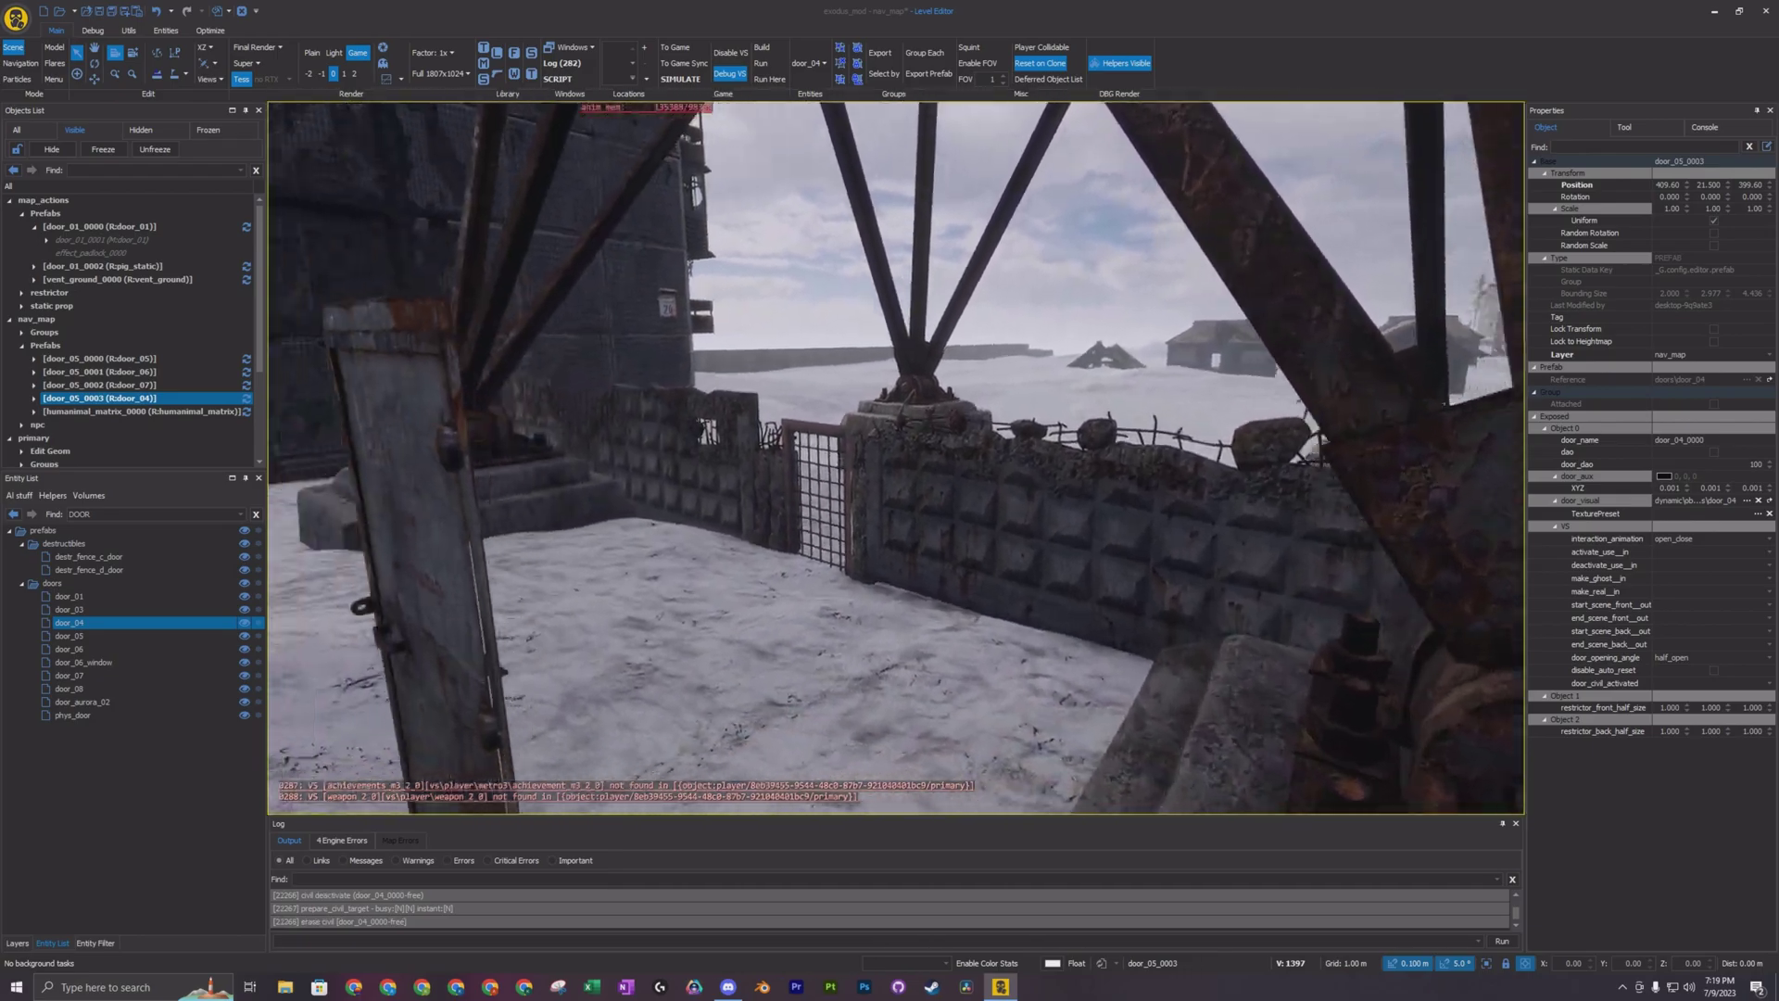
key("w")
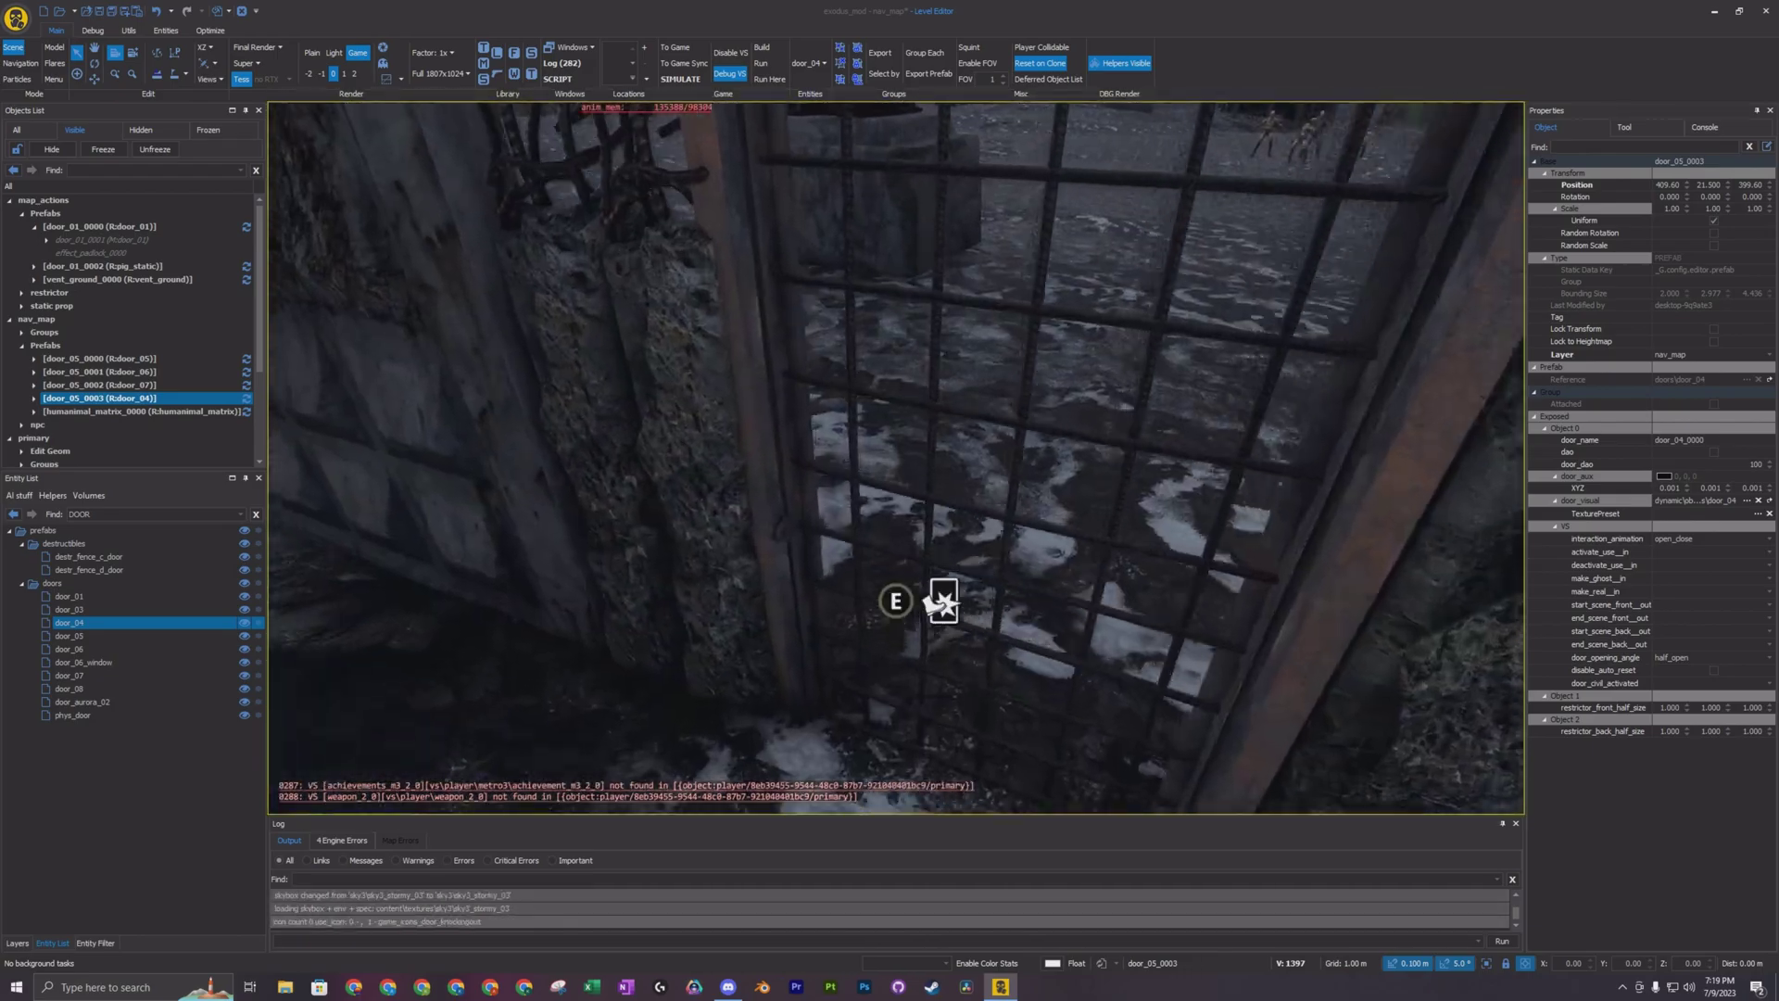
key("e")
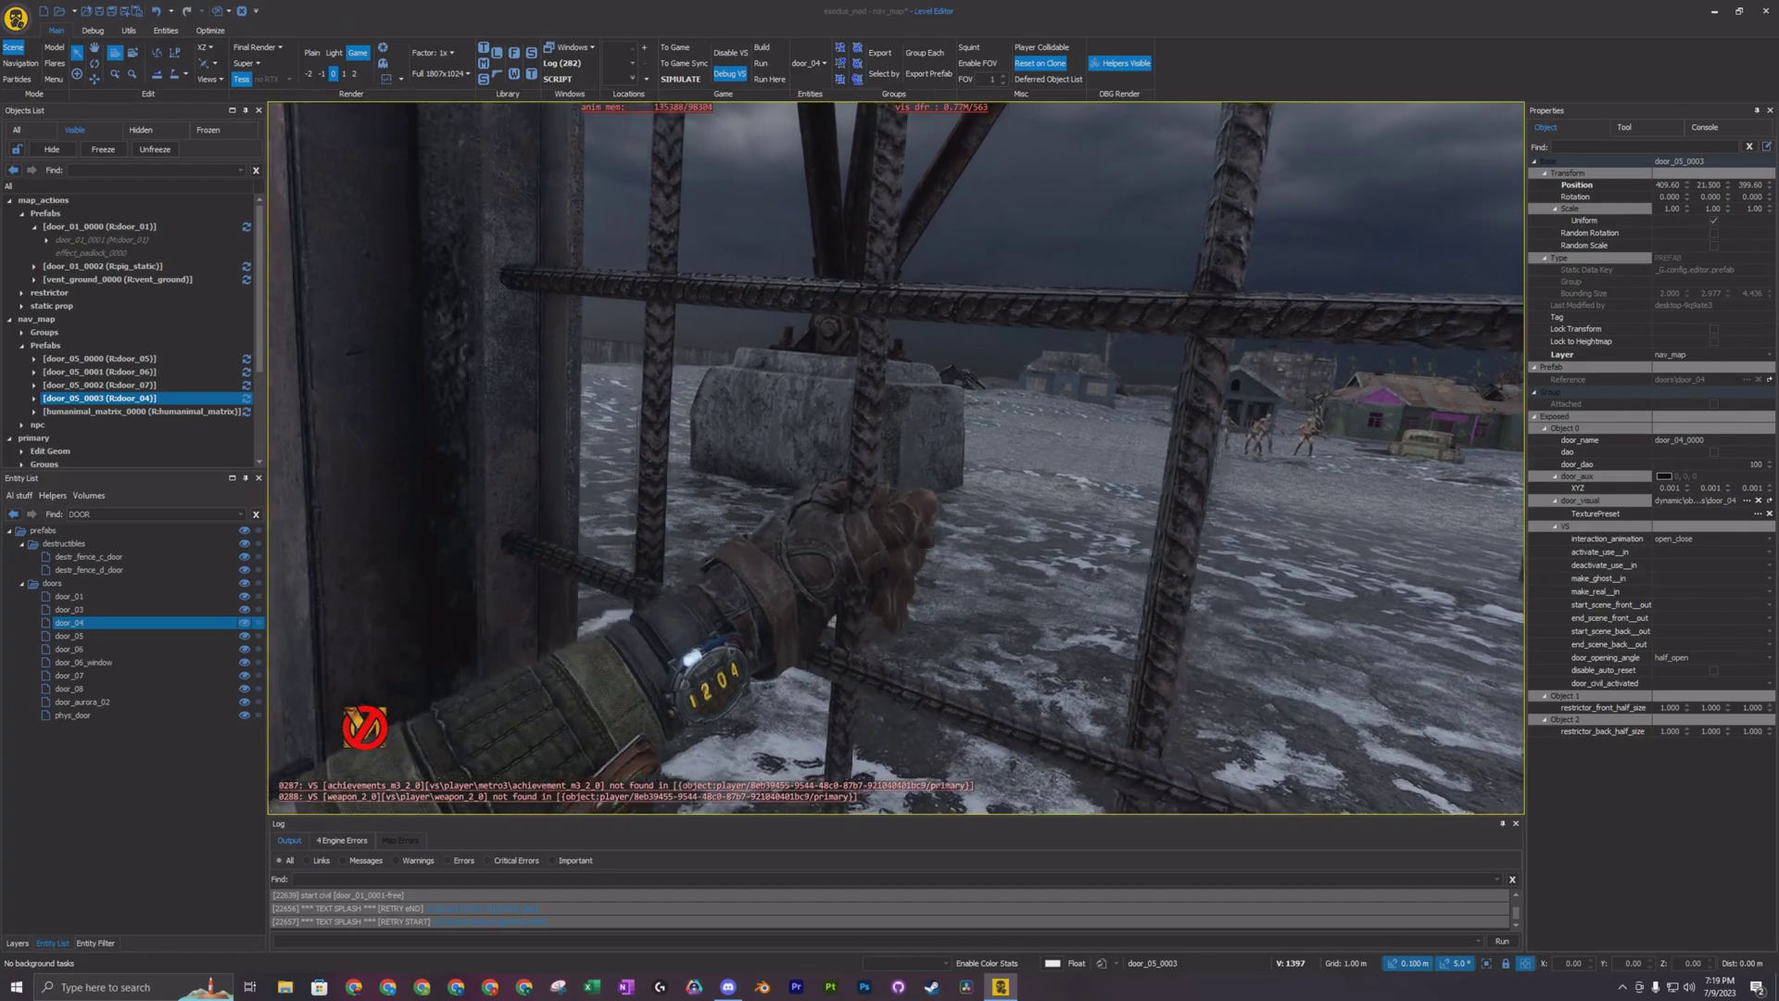